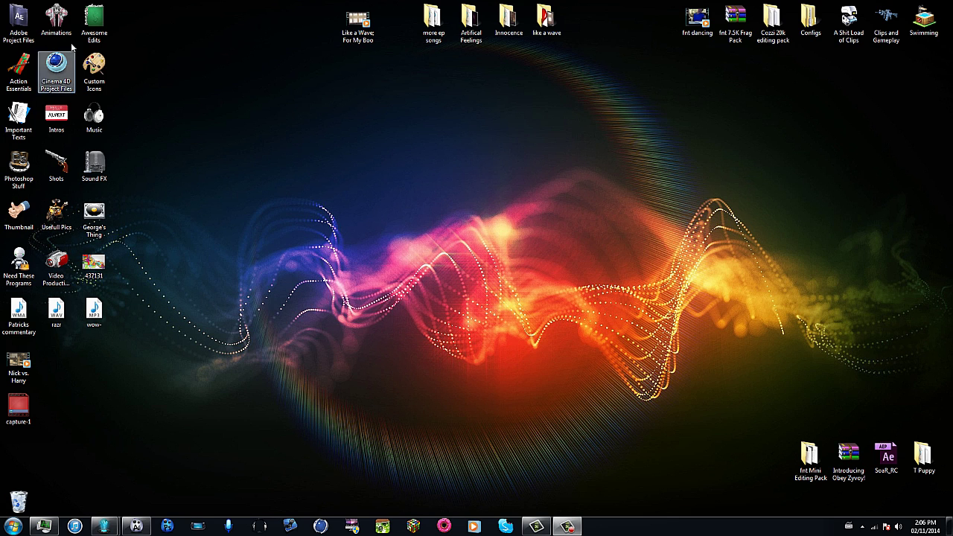
Step: Open the Obey Zyvoy Intro video from the Episodes folder in Awesome Edits, review its color correction, and close the player and folder
double_click(93, 18)
double_click(327, 224)
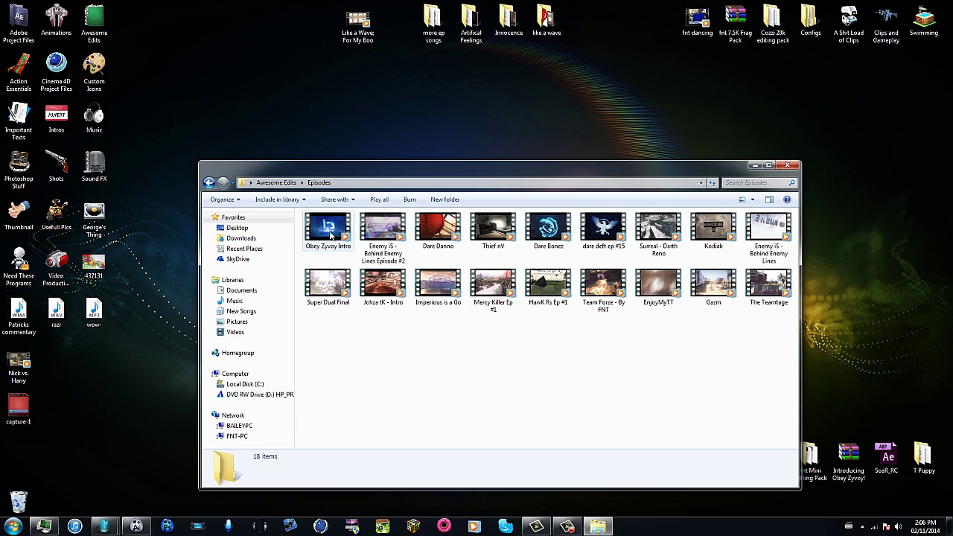
double_click(331, 236)
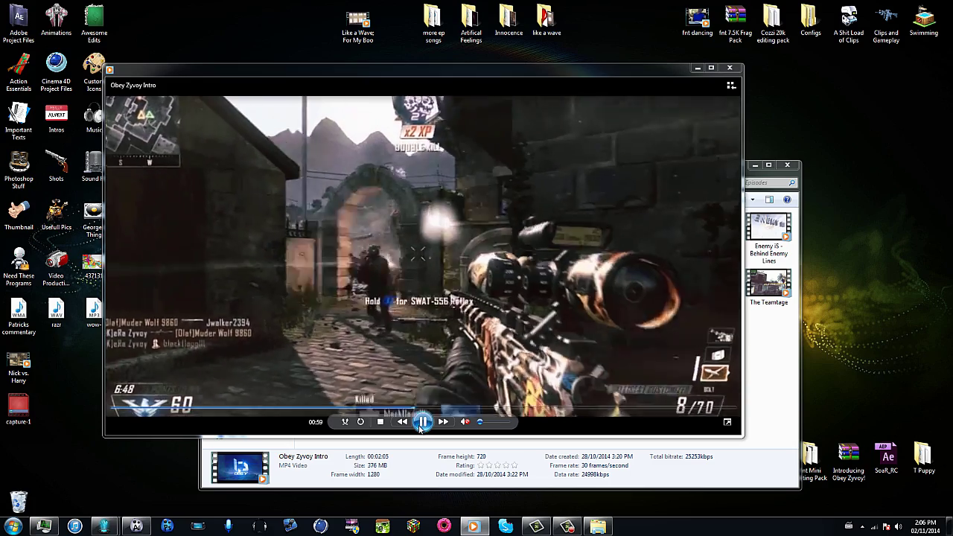
left_click(421, 423)
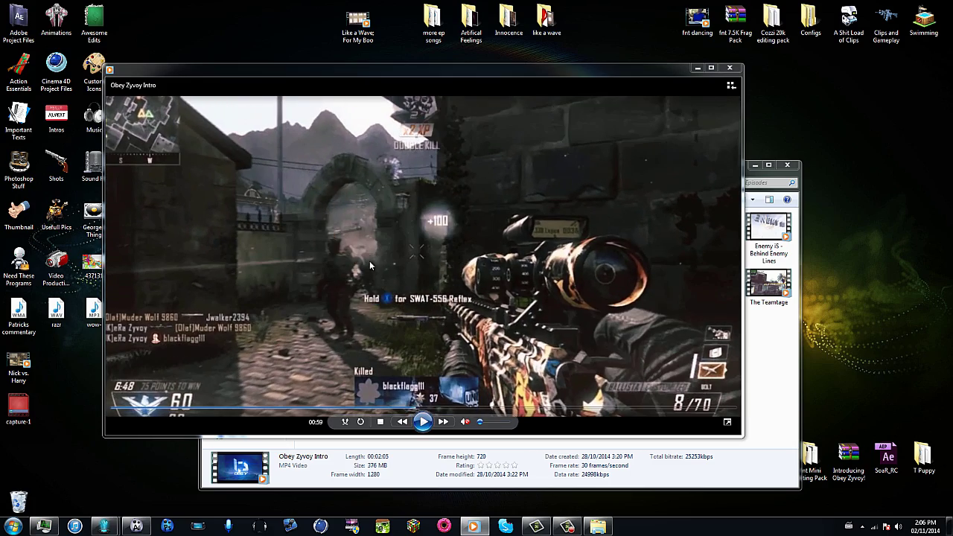
left_click(423, 423)
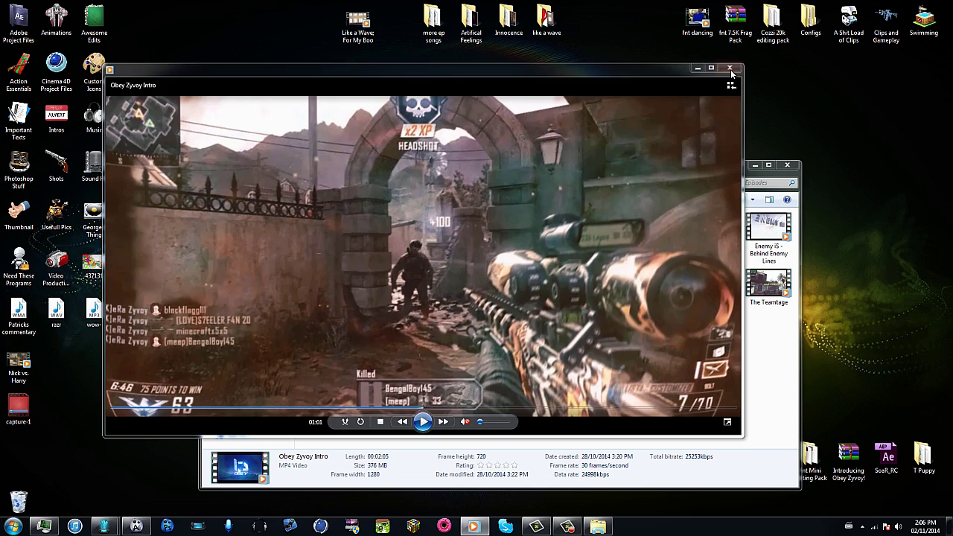
left_click(730, 68)
left_click(789, 169)
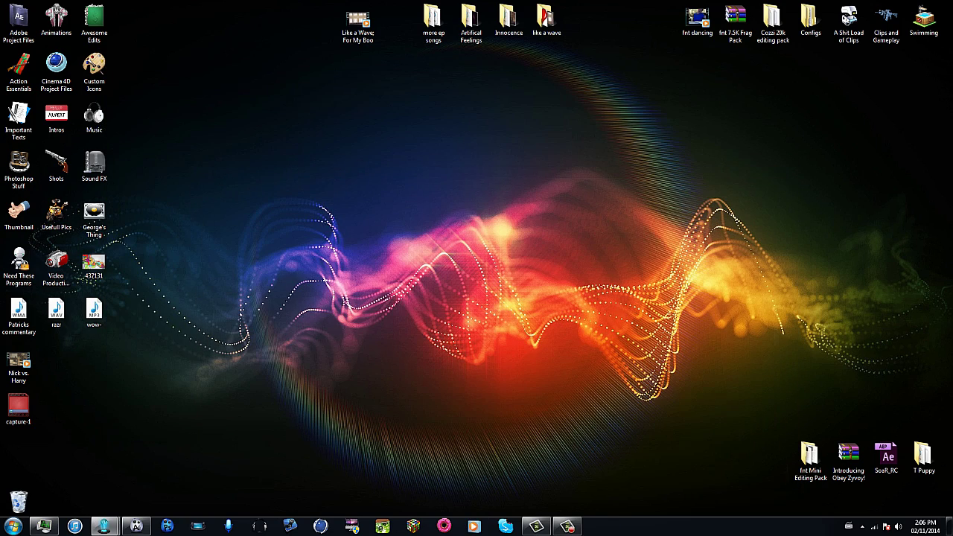
Step: Switch to After Effects and move the current time to marker 1 at 0;10;22;21
left_click(136, 527)
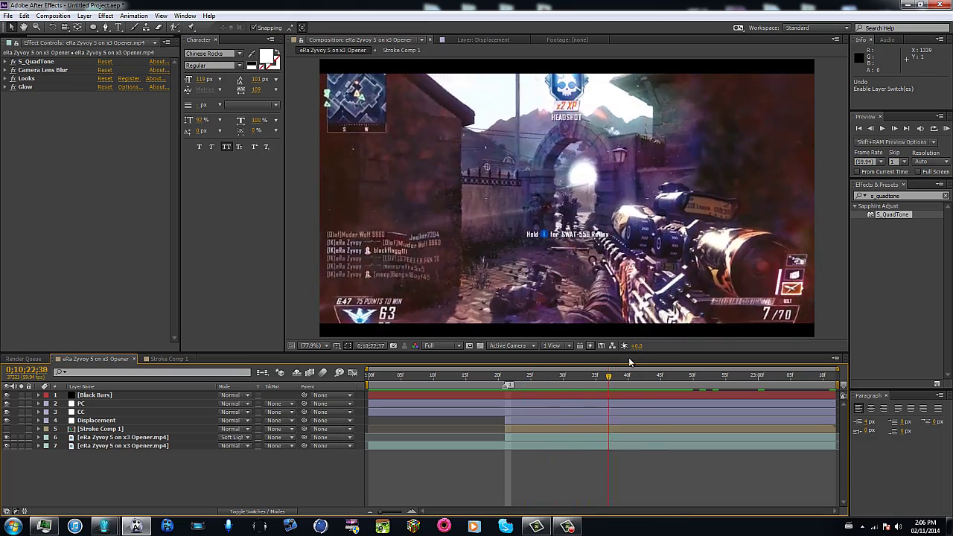
left_click_drag(647, 362, 609, 363)
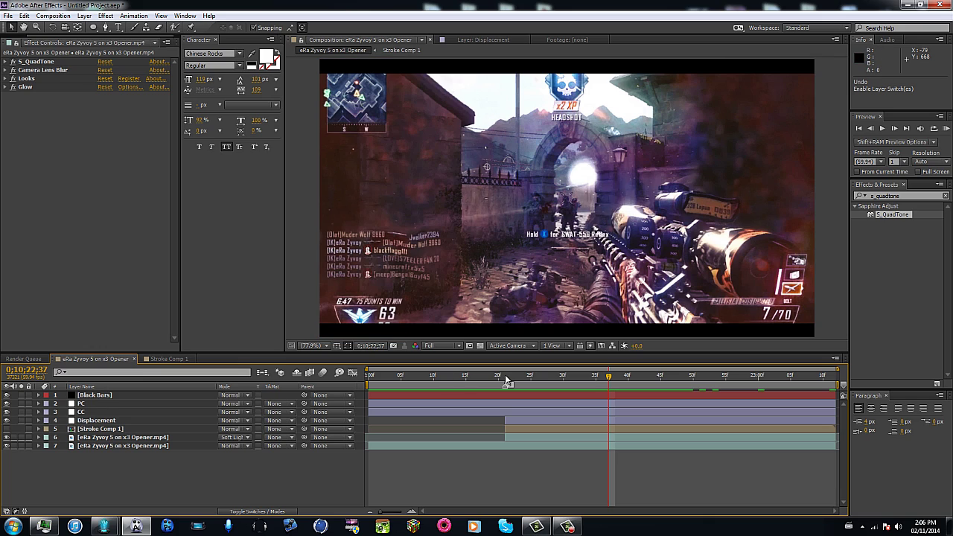
mouse_move(506, 377)
left_mouse_down()
mouse_move(460, 382)
mouse_move(601, 371)
mouse_move(506, 377)
left_mouse_up()
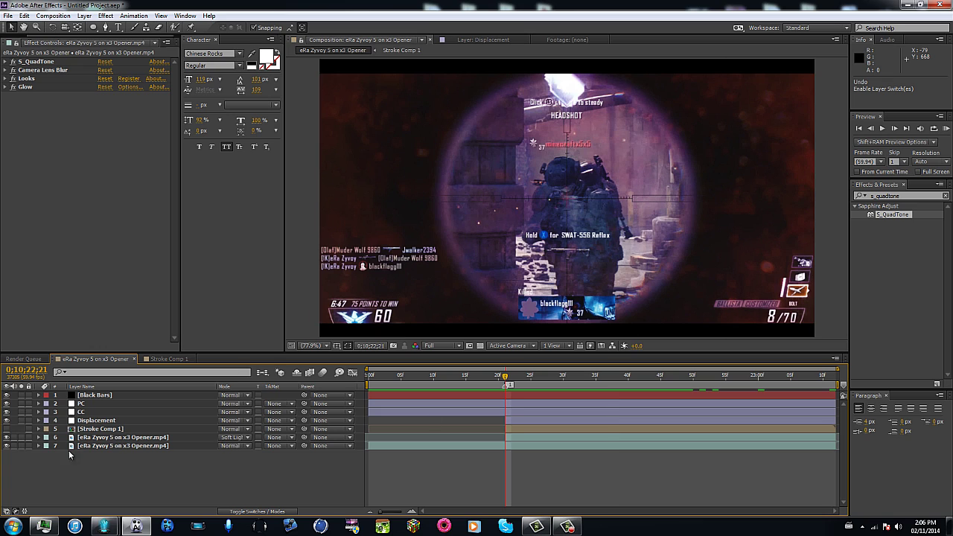
Step: Solo the two gameplay clip layers and delete the upper Soft Light copy with the finished effects
left_click(22, 446)
left_click(21, 437)
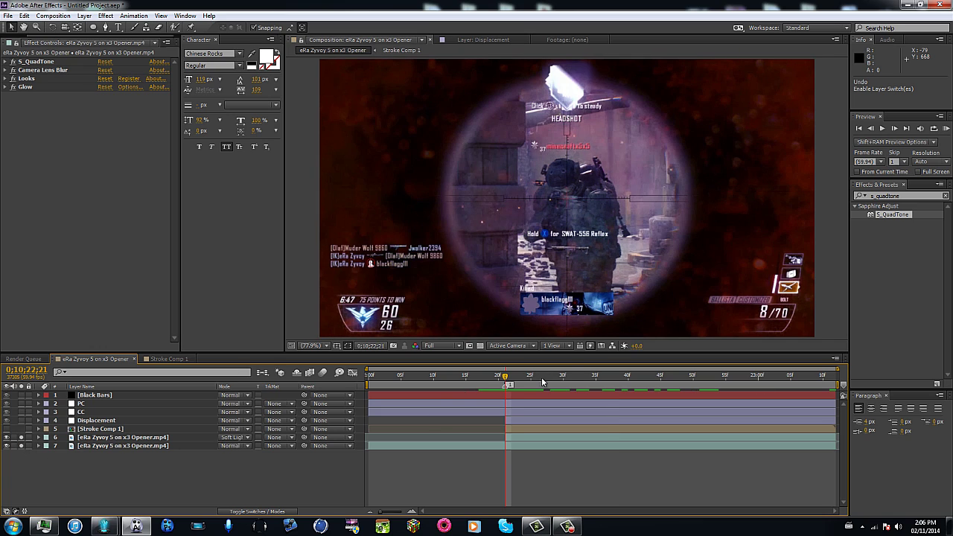
left_click_drag(543, 378, 507, 386)
left_click(513, 441)
key("Delete")
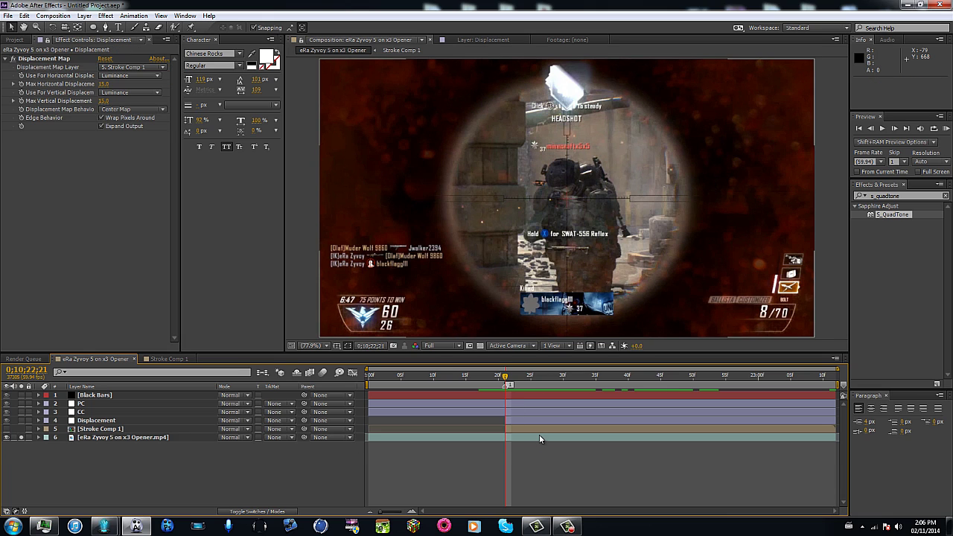
Step: Duplicate the remaining gameplay clip layer and trim the copy's start to the current time at marker 1
left_click(538, 434)
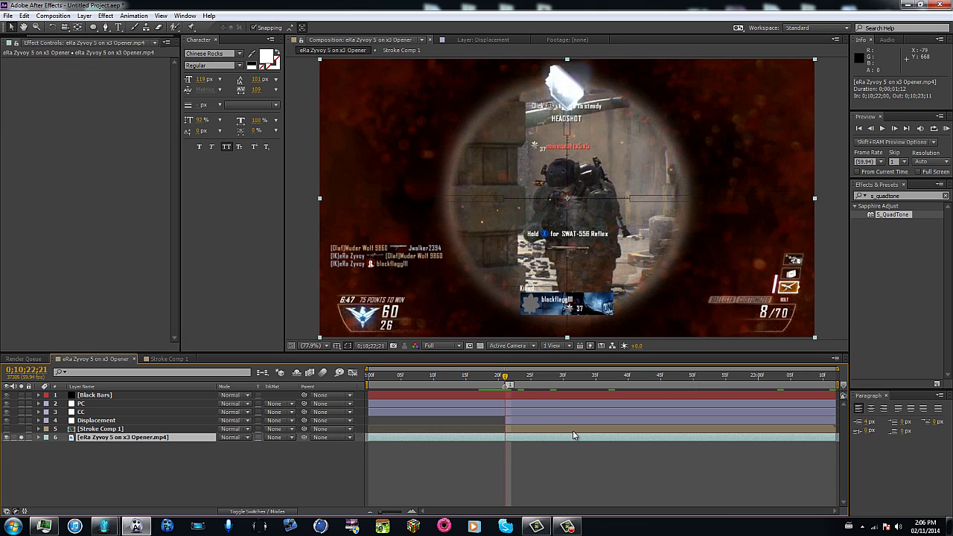
key("ctrl+d")
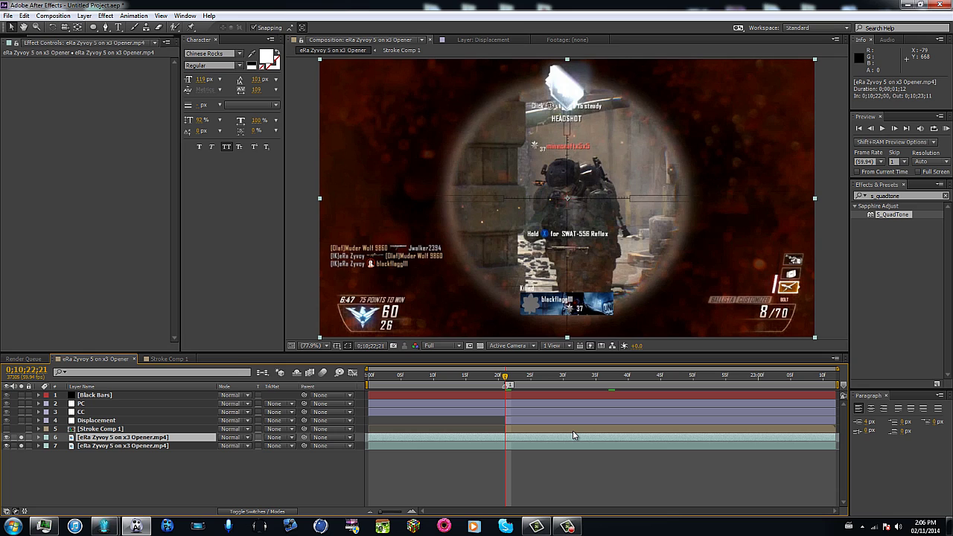
key("alt+bracketleft")
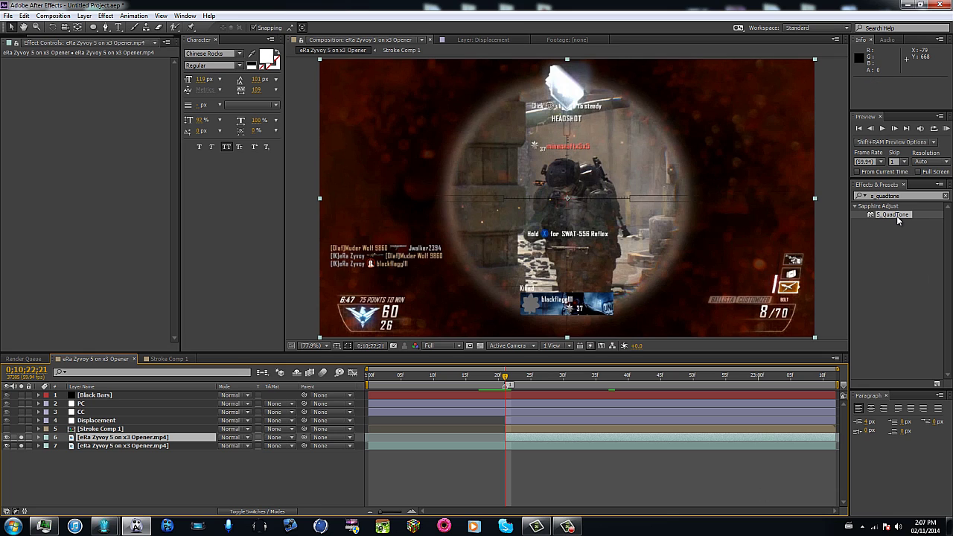
Step: Apply S_QuadTone to the trimmed clip copy and set its Mix With Source to 0.4
left_click_drag(894, 216, 553, 439)
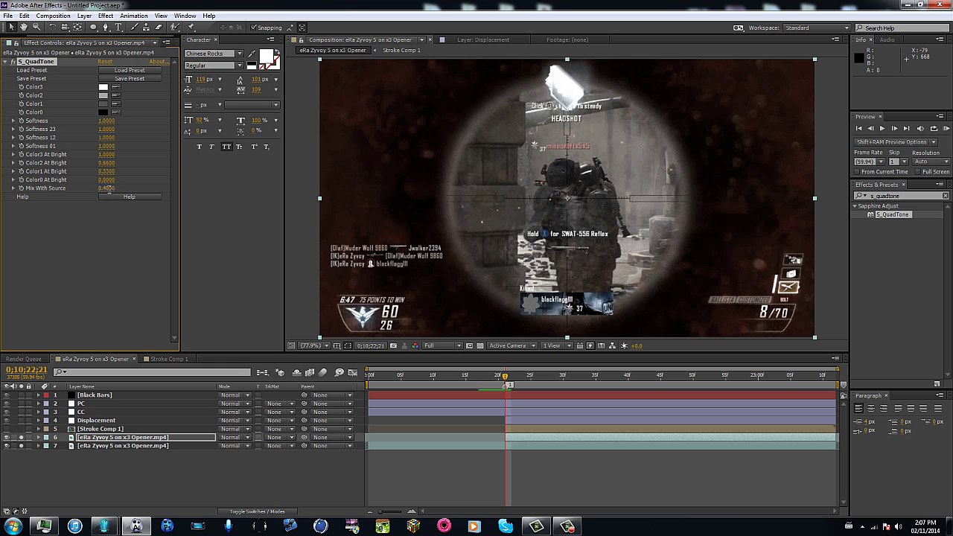
left_click_drag(108, 191, 108, 245)
left_click(107, 189)
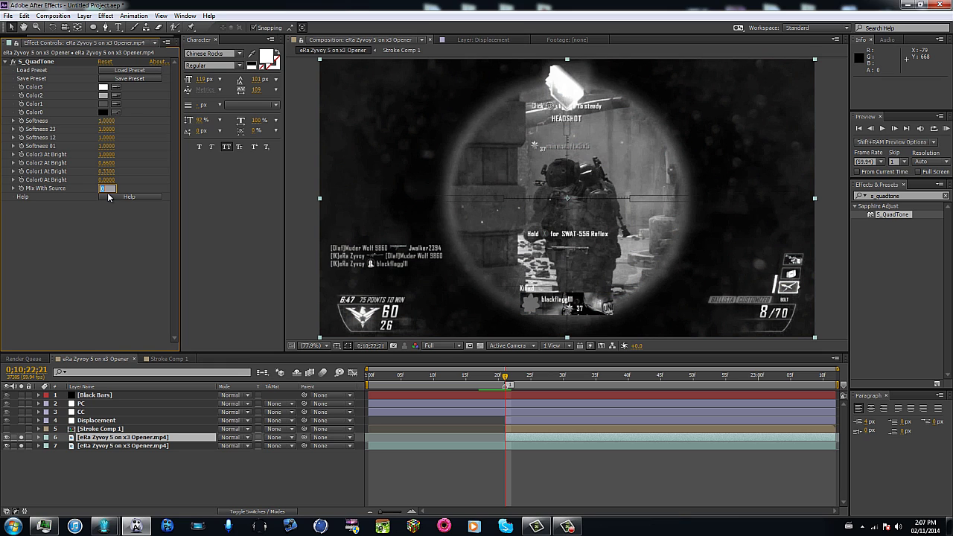
type("0.4")
key("Return")
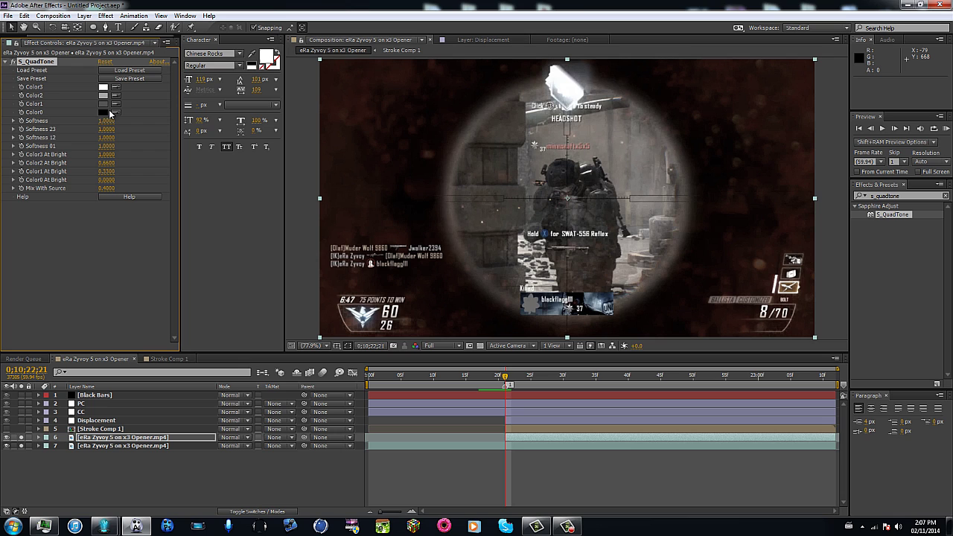
Step: Set S_QuadTone's Color3 to a light pink, about RGB 247, 125, 255, and match Color1 to it
left_click(103, 87)
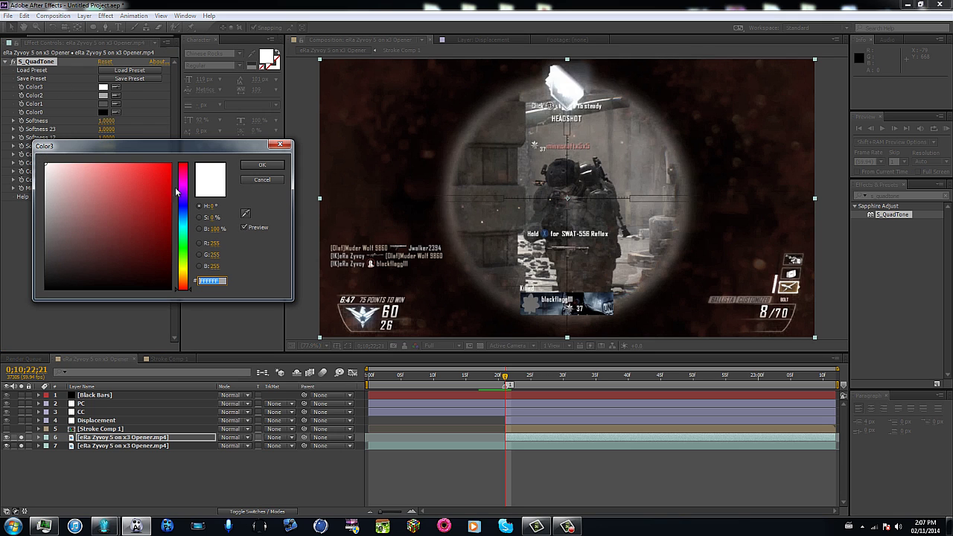
left_click(262, 180)
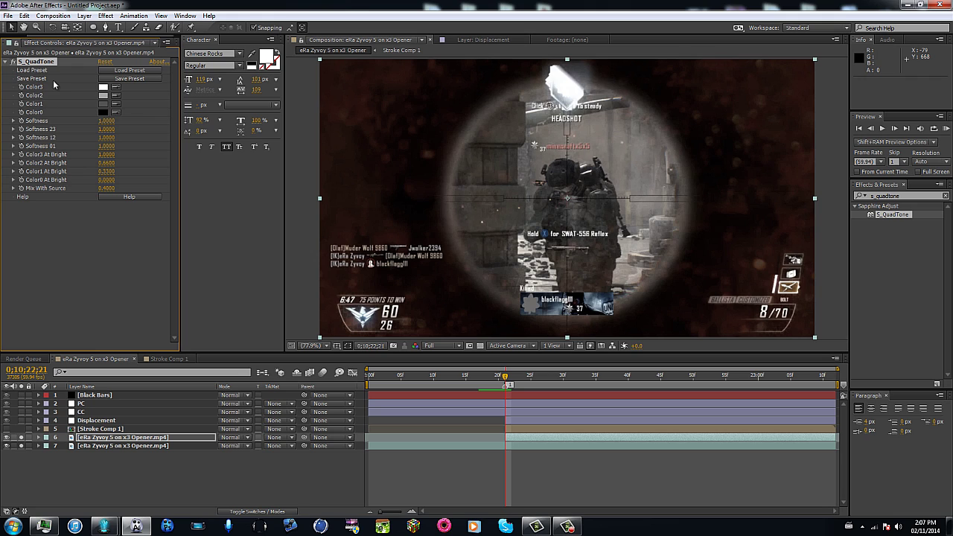
left_click(103, 87)
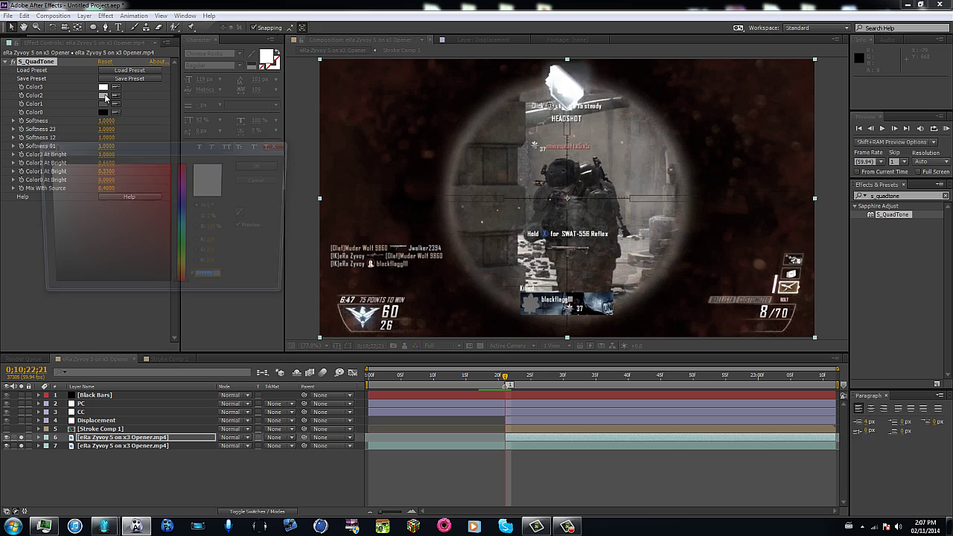
left_click_drag(183, 206, 183, 186)
left_click(119, 176)
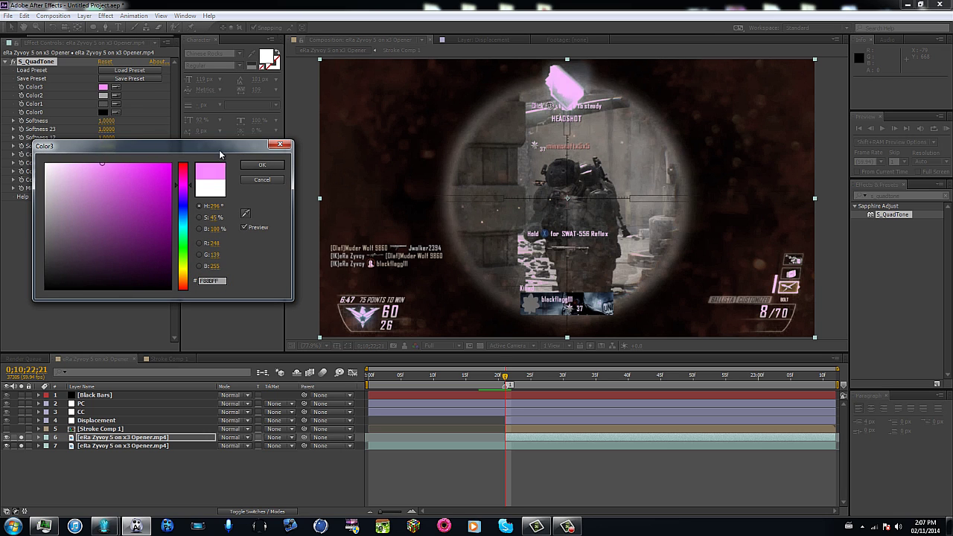
left_click(262, 164)
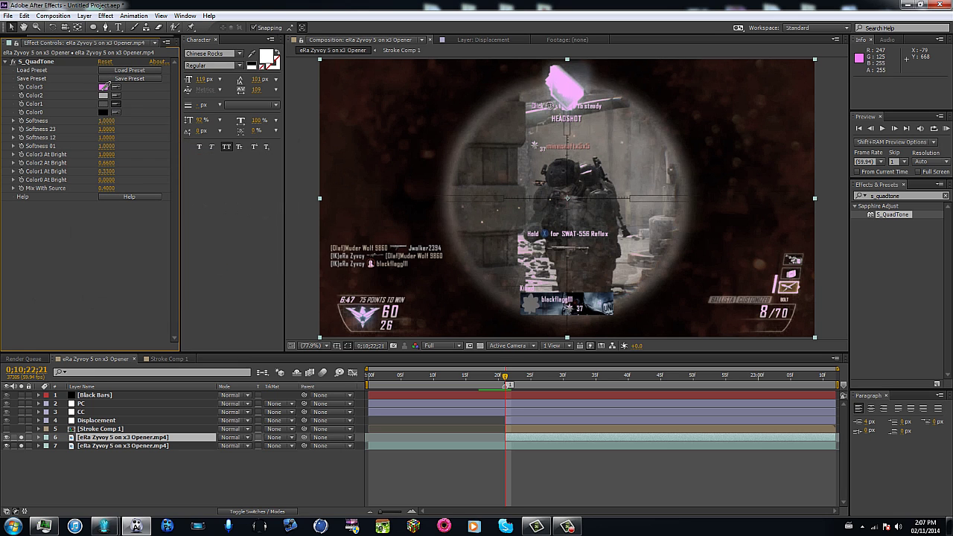
Step: Set S_QuadTone's Color2 to a light blue, about RGB 87, 170, 255, and sample the same blue for Color0
left_click(103, 95)
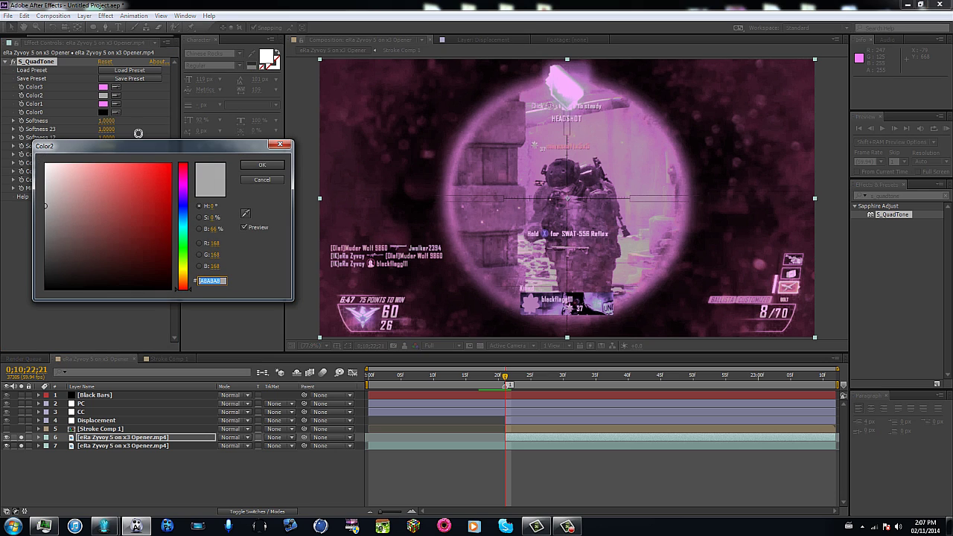
left_click(183, 217)
left_click(129, 147)
left_click(262, 164)
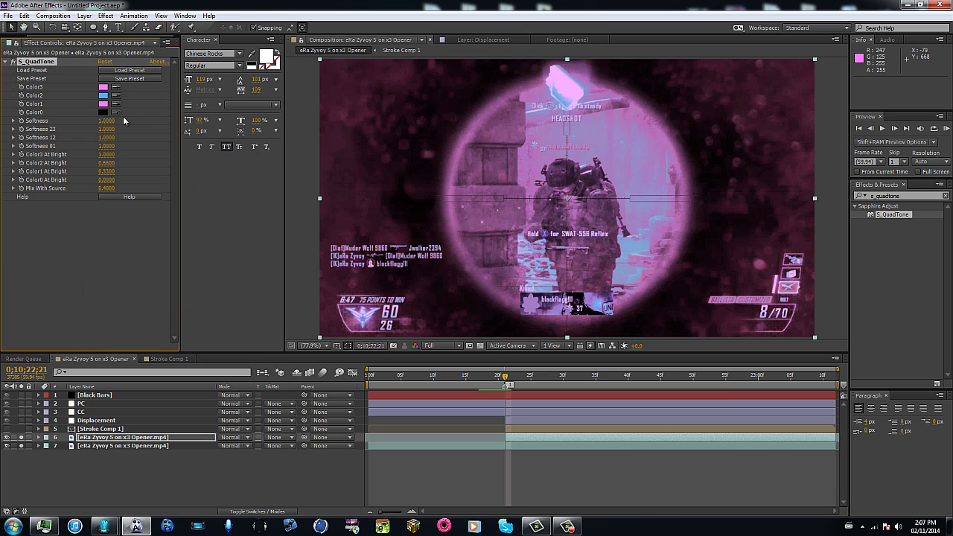
left_click(116, 112)
left_click(104, 95)
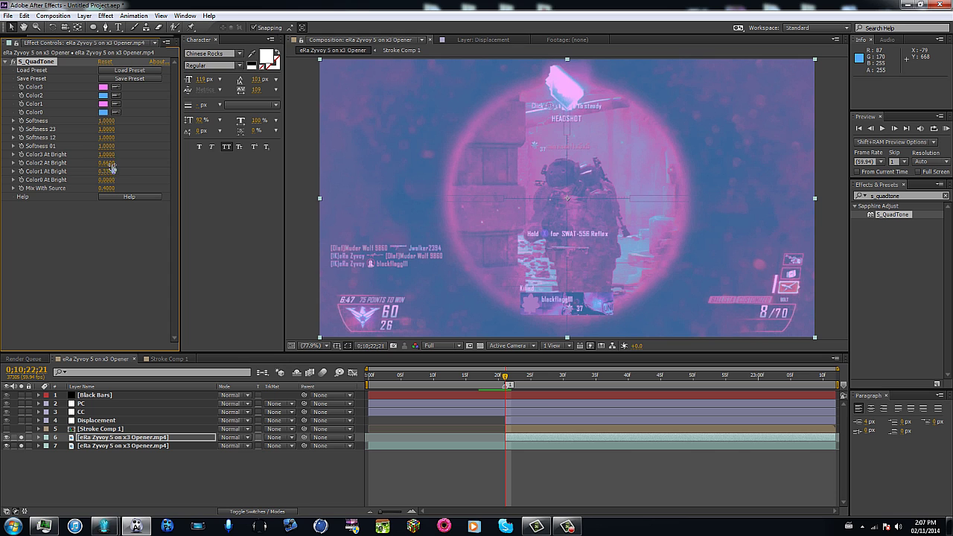
Step: Move the current time to 0;10;22;35 and set the S_QuadTone clip layer's blending mode to Overlay
left_click_drag(508, 376, 597, 376)
left_click(205, 474)
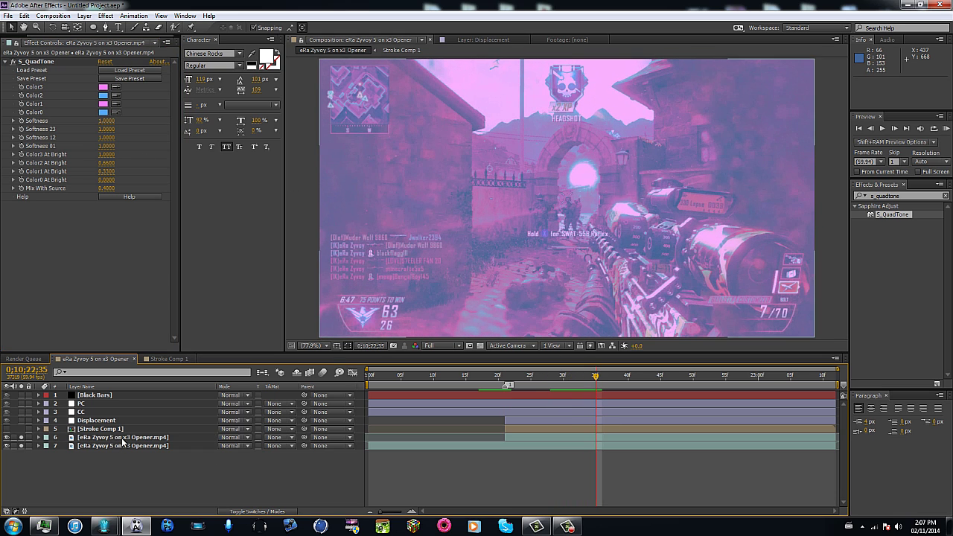
left_click(122, 438)
left_click(227, 439)
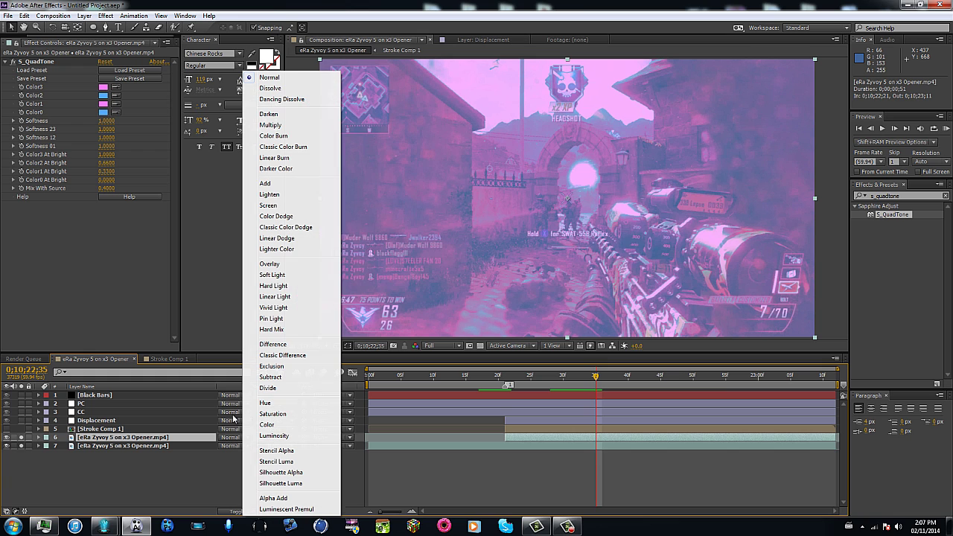
left_click(280, 265)
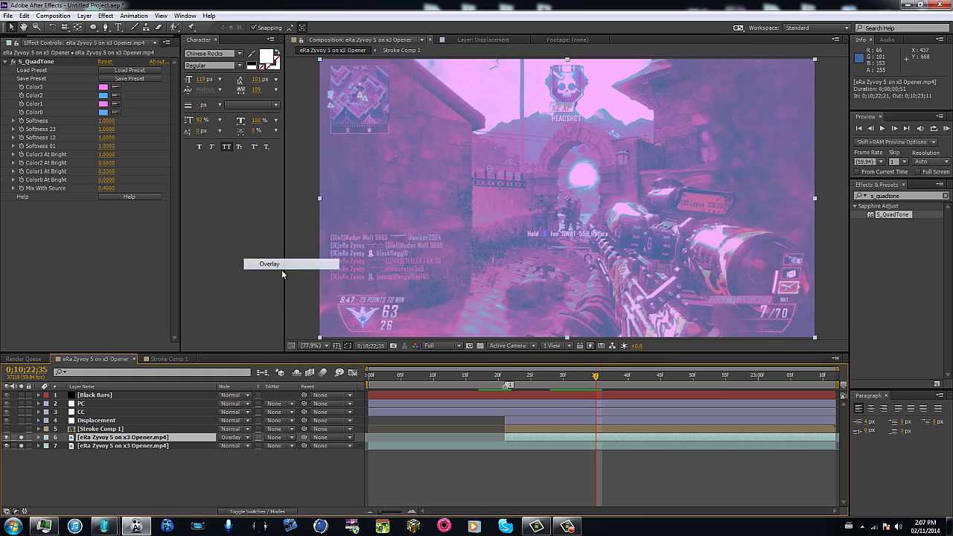
left_click(547, 483)
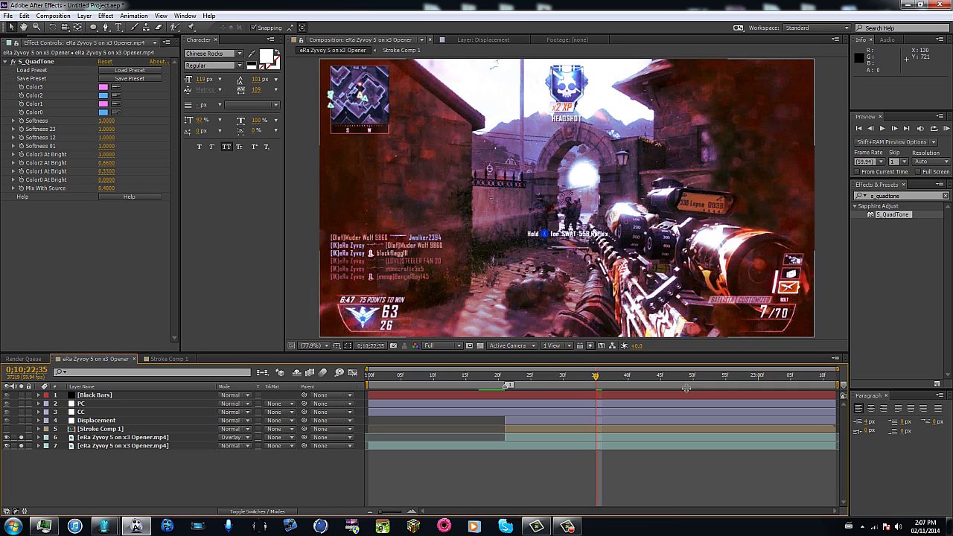
Step: Find the Camera Lens Blur effect and add it below S_QuadTone on the Overlay clip layer
left_click(898, 195)
type("cam")
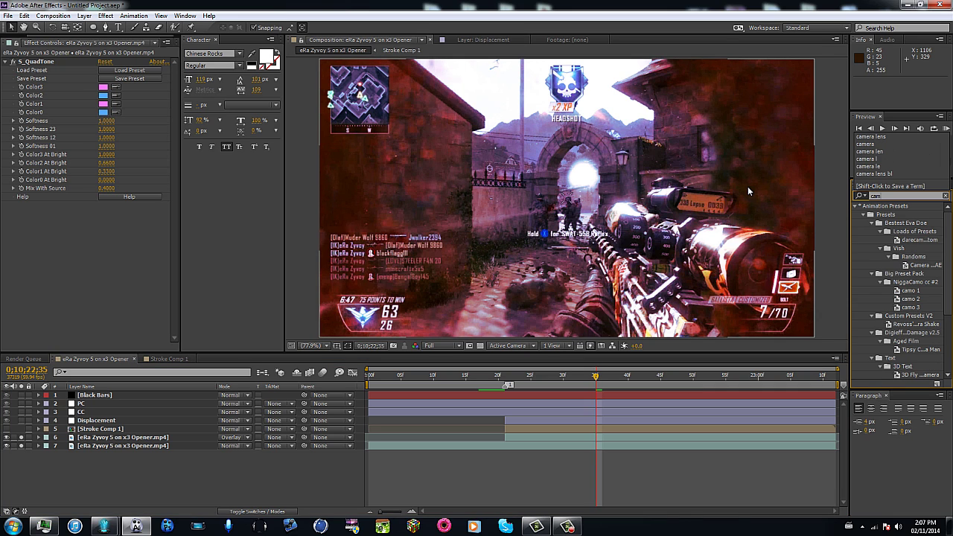
type("era lens")
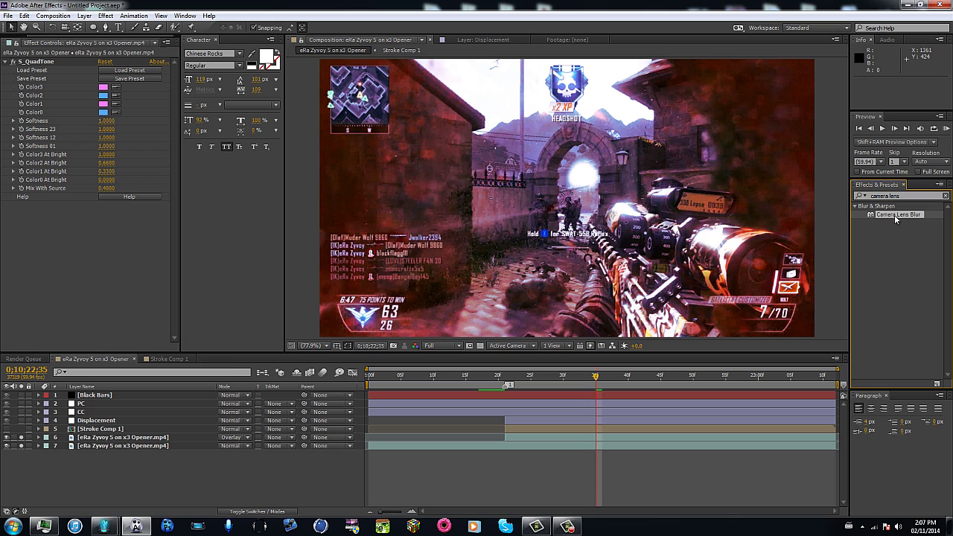
left_click_drag(895, 215, 7, 45)
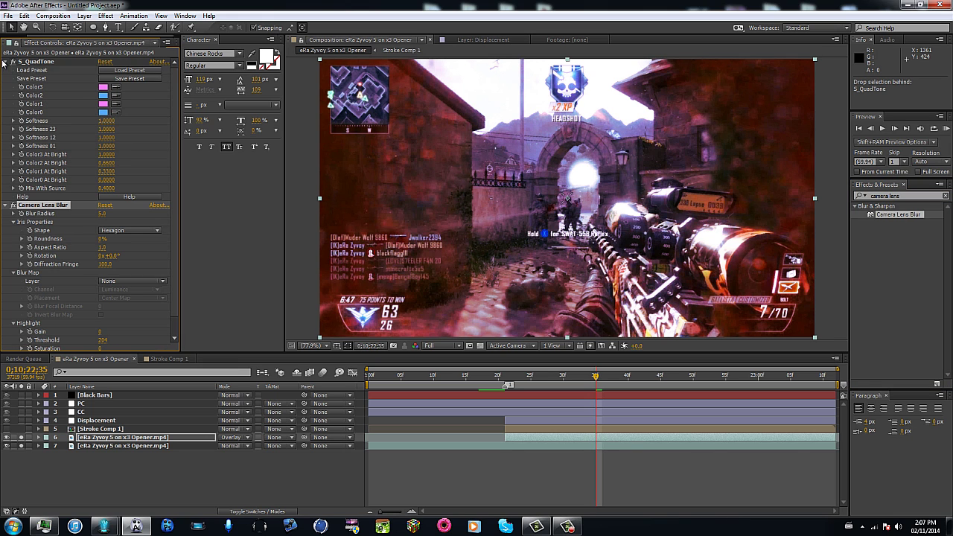
left_click(7, 61)
Step: Set the Camera Lens Blur's Blur Radius to 8 and enable Repeat Edge Pixels
left_click(103, 79)
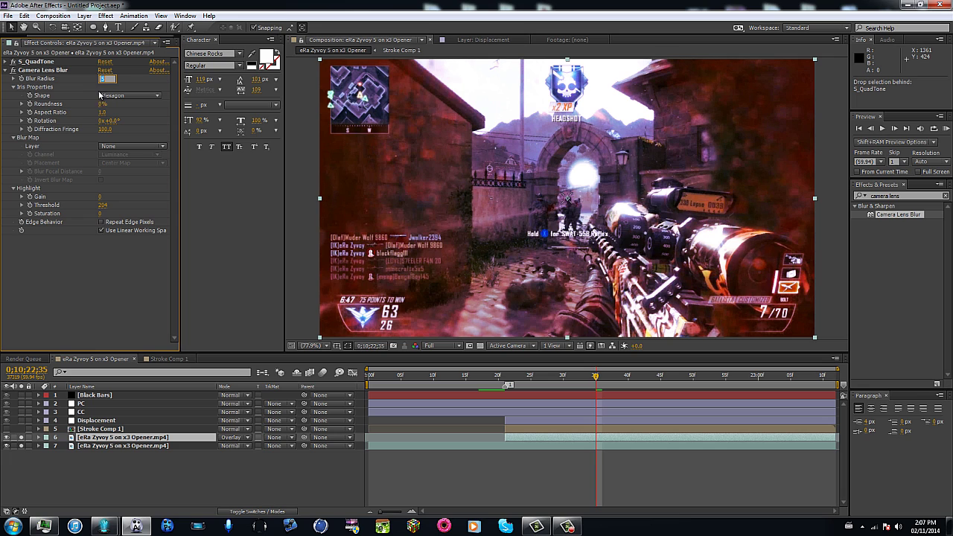
type("8")
key("Return")
left_click(101, 223)
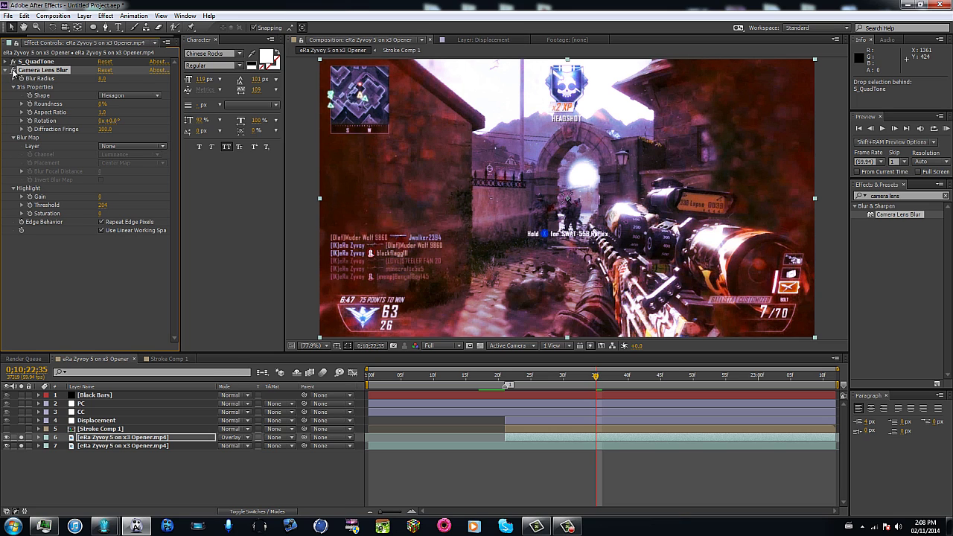
left_click(5, 70)
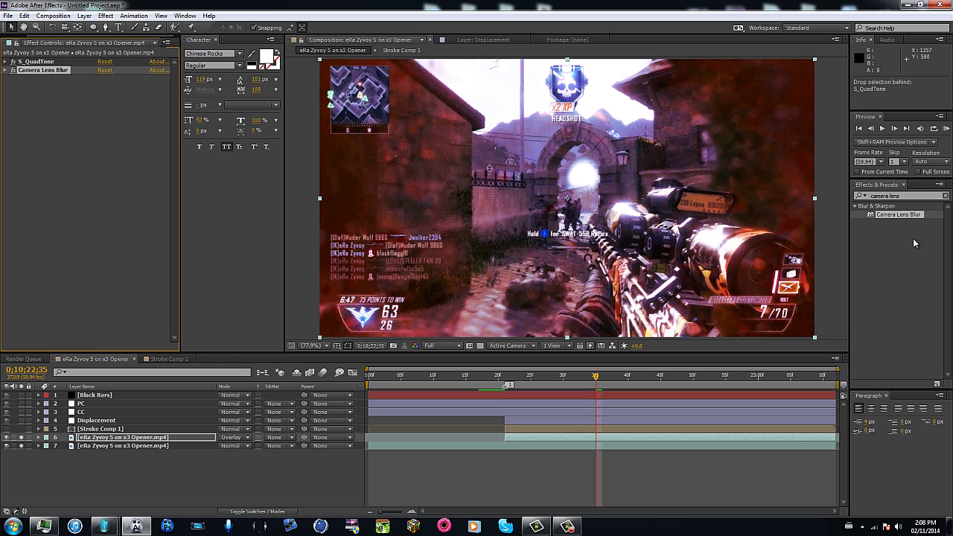
Step: Find the Looks effect and add it to the Overlay clip layer
left_click_drag(913, 195, 784, 195)
type("looks")
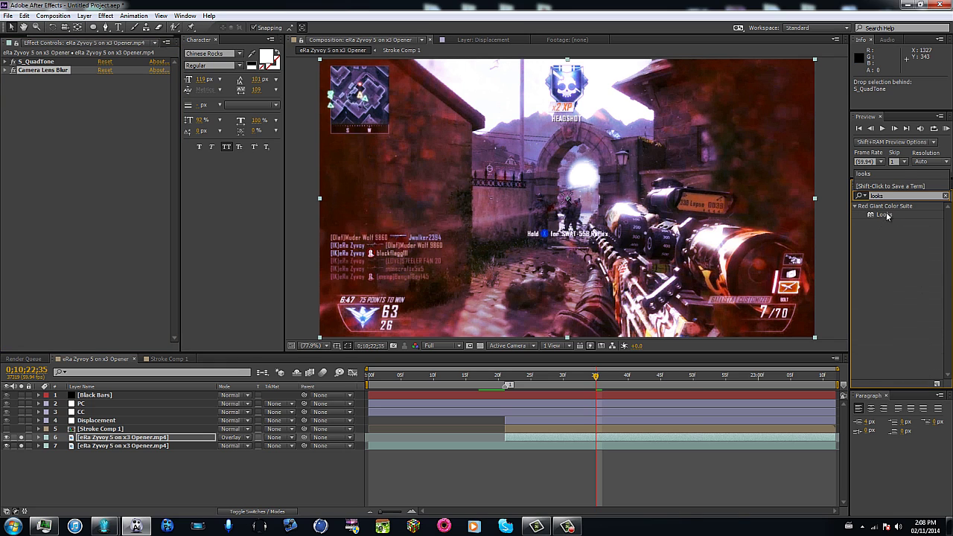
left_click_drag(885, 214, 646, 437)
Step: Build a look with Chromatic Aberration in the Subject stage, setting Red/Cyan to 5 and Green/Magenta to -5, and finish the look
left_click(34, 106)
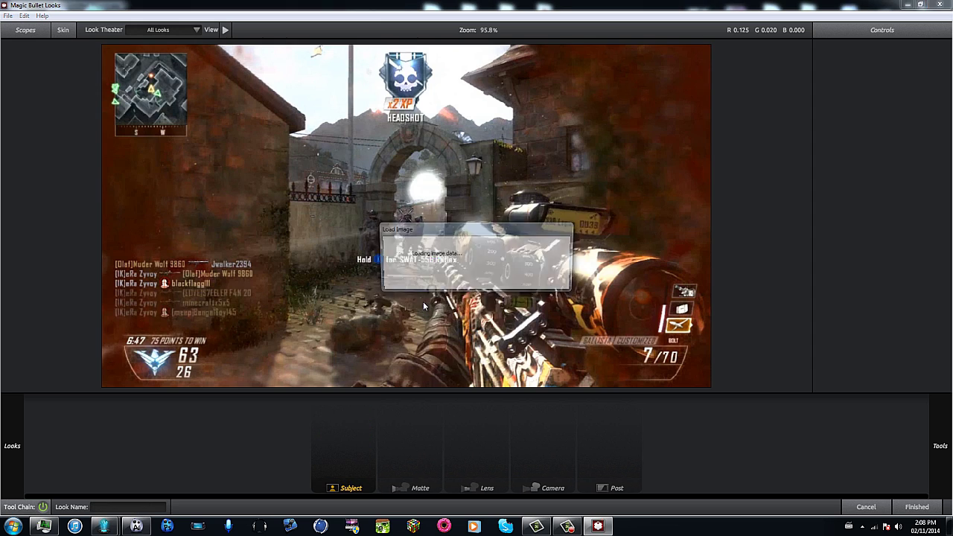
left_click_drag(860, 272, 343, 436)
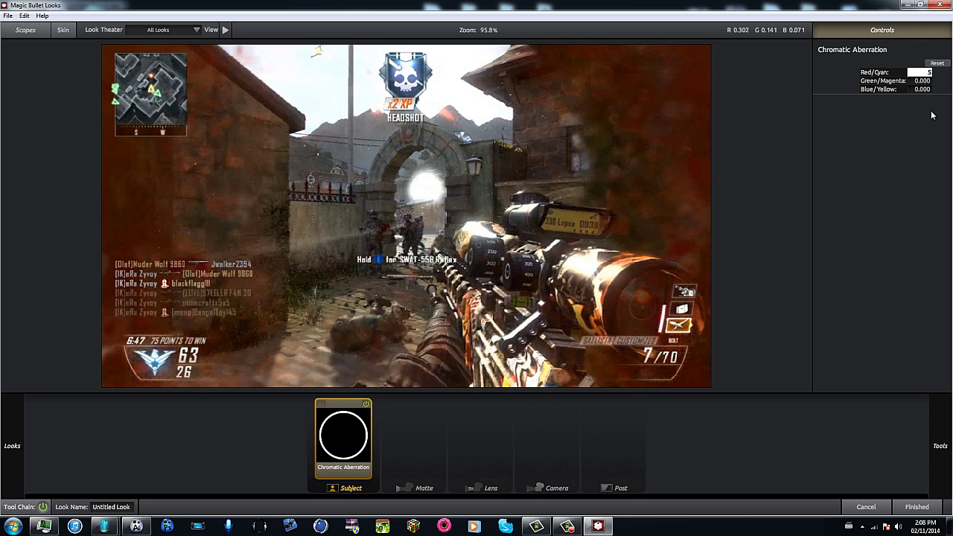
key("Tab")
type("-5")
key("Return")
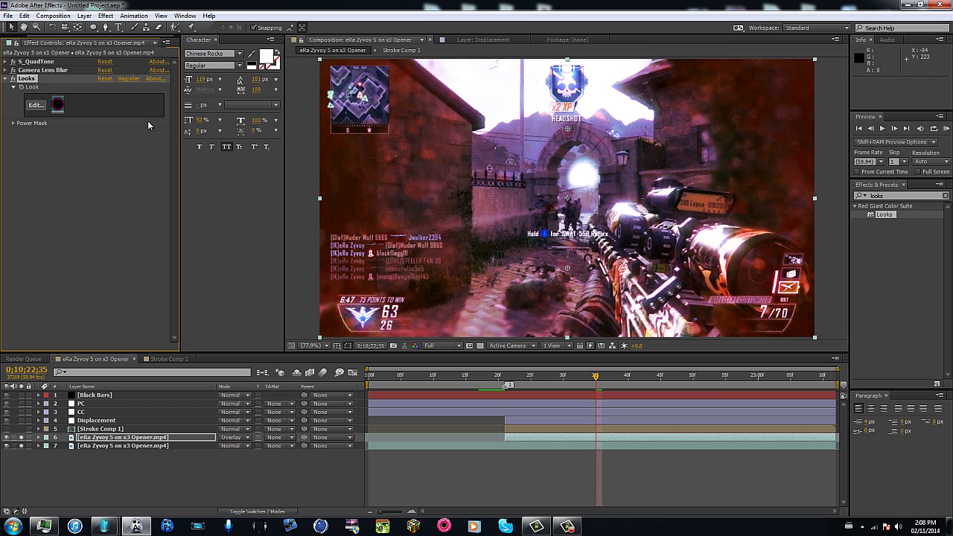
Step: Collapse the Looks settings and move Camera Lens Blur below Looks in the effect order
left_click(12, 78)
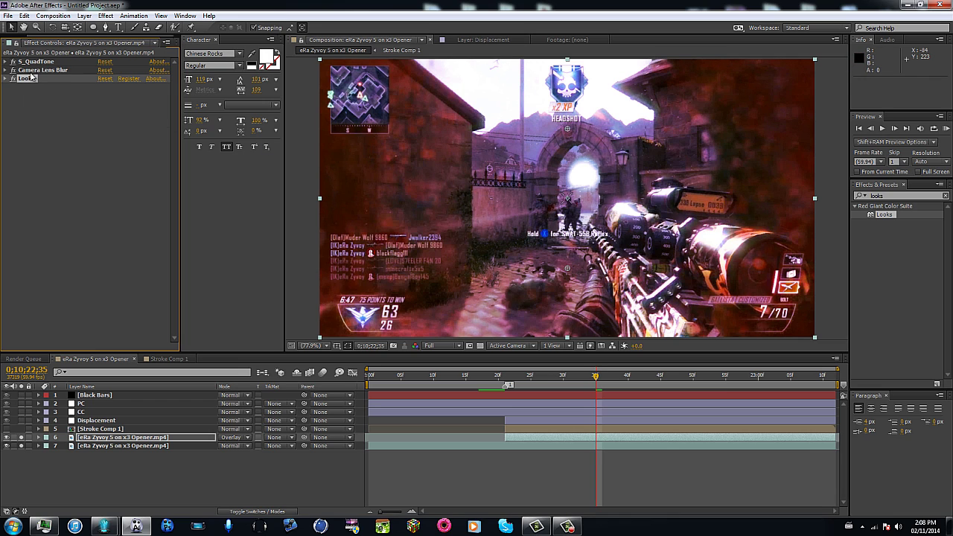
left_click_drag(37, 70, 26, 90)
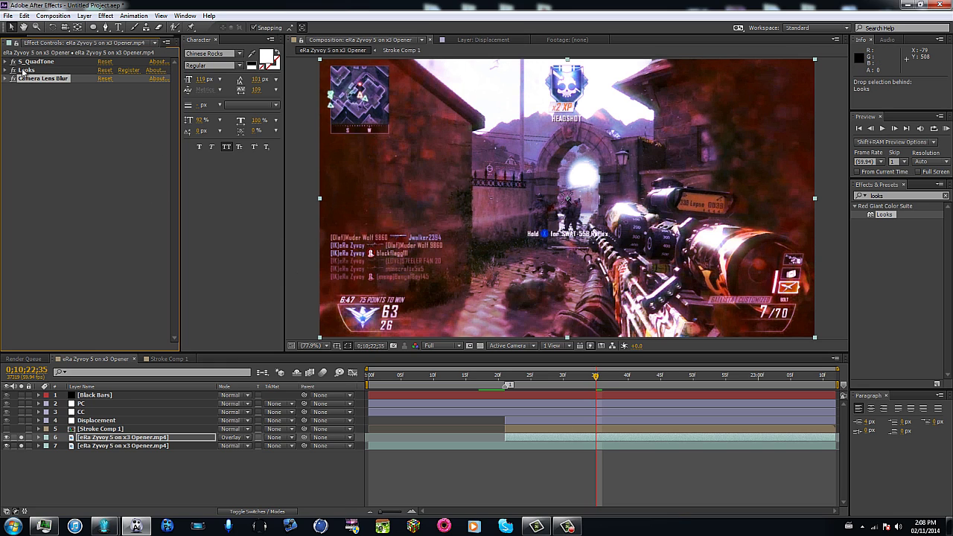
left_click(510, 465)
Step: Search the effects for glow with the Overlay clip layer selected, and collapse the Animation Presets results
left_click(586, 438)
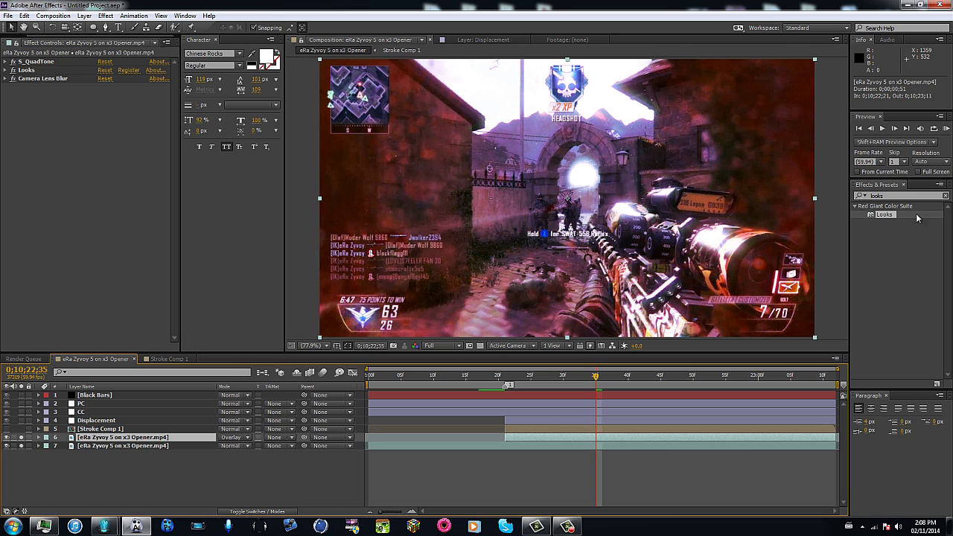
left_click_drag(911, 197, 785, 204)
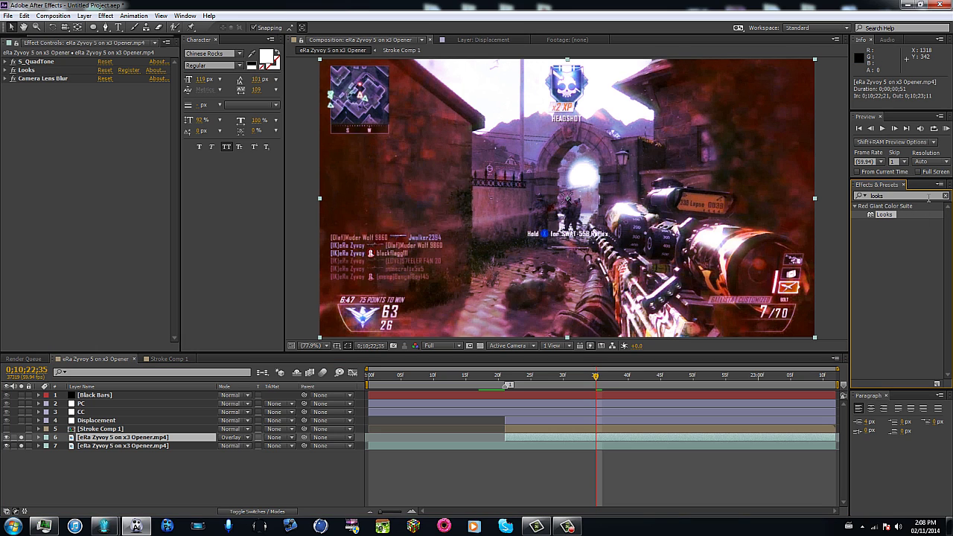
left_click_drag(927, 197, 826, 199)
type("glow")
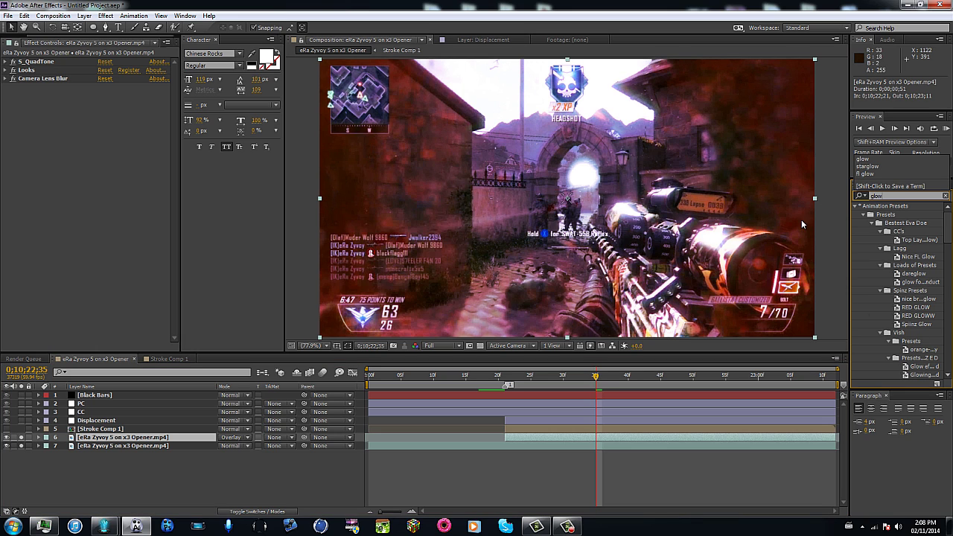
left_click(855, 207)
left_click(855, 207)
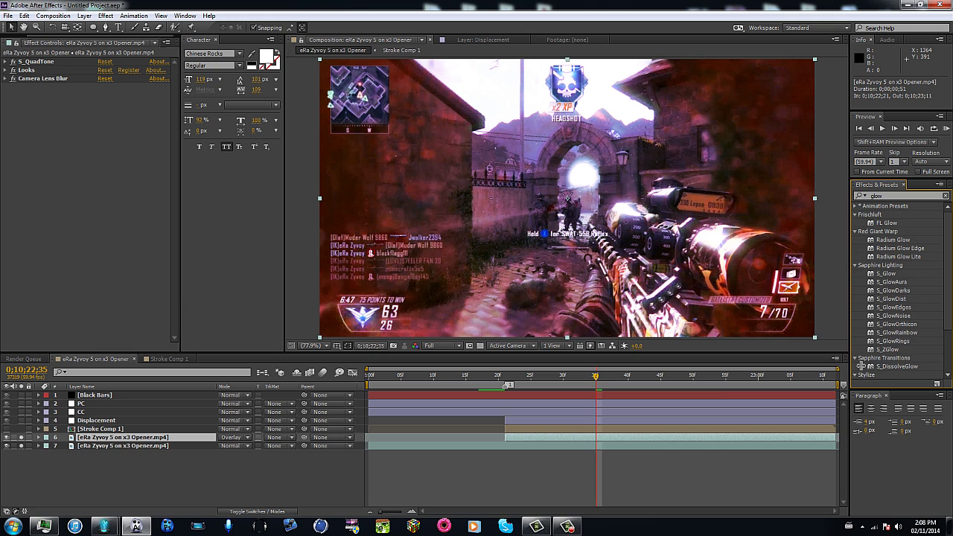
Step: Try several Scale values on the Overlay clip layer and settle on 378%
left_click(616, 440)
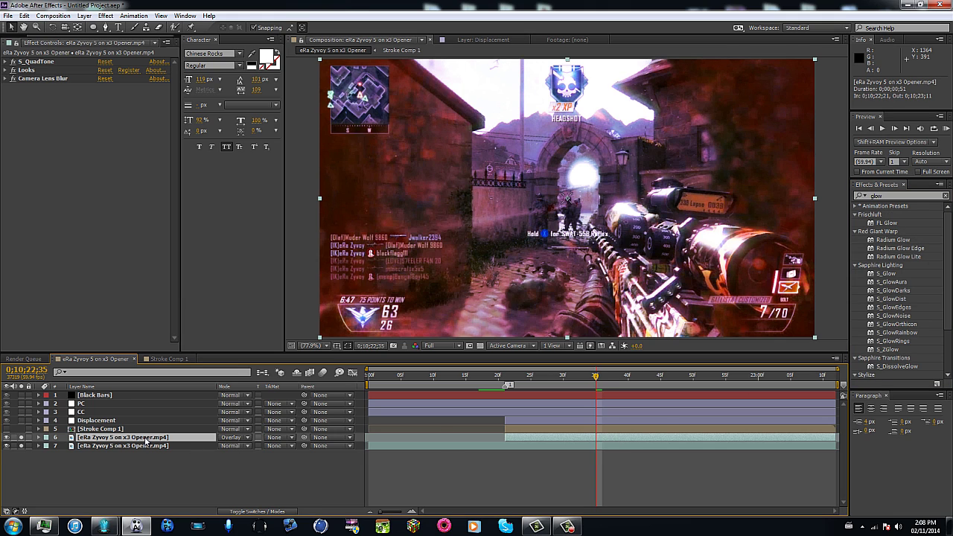
type("s262")
key("Return")
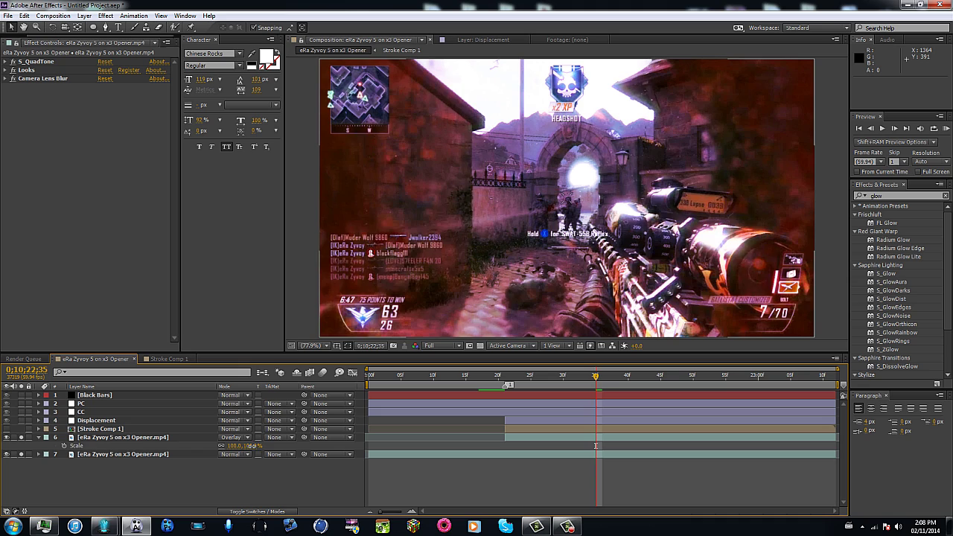
left_click_drag(326, 425, 307, 430)
type("149")
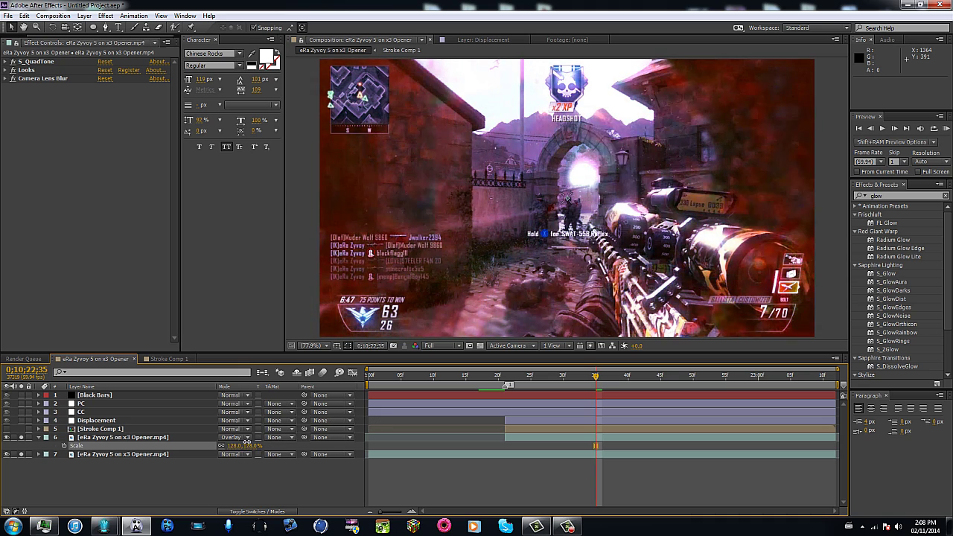
key("Return")
type("119")
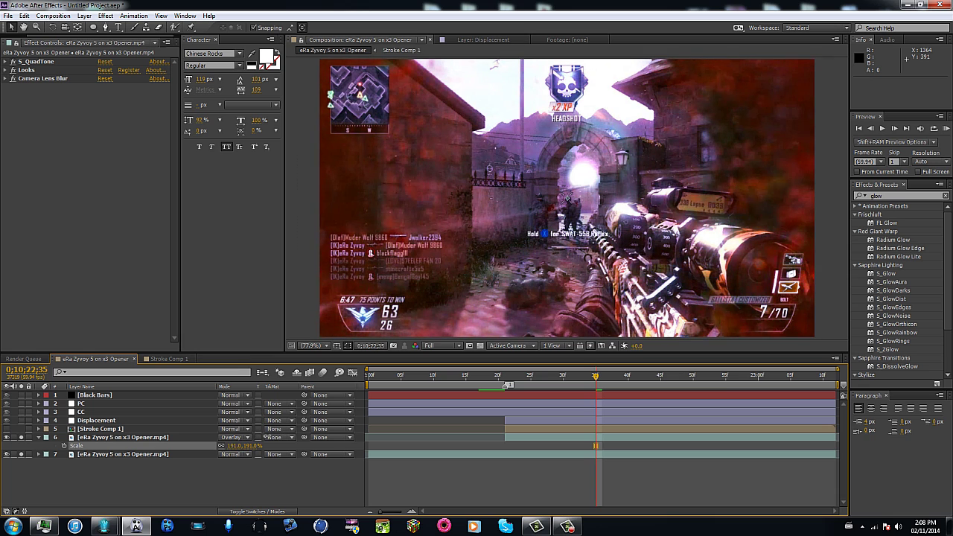
key("Return")
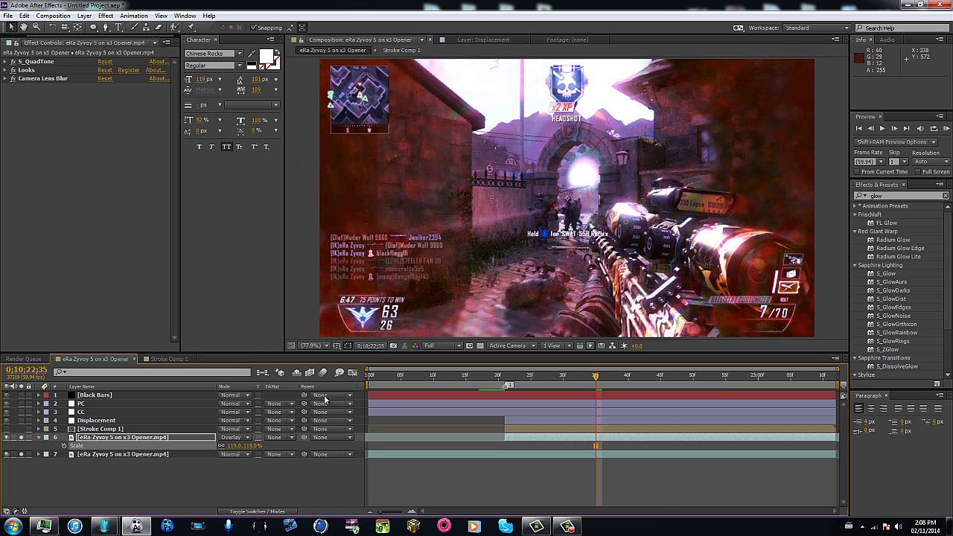
type("252")
key("Return")
type("437")
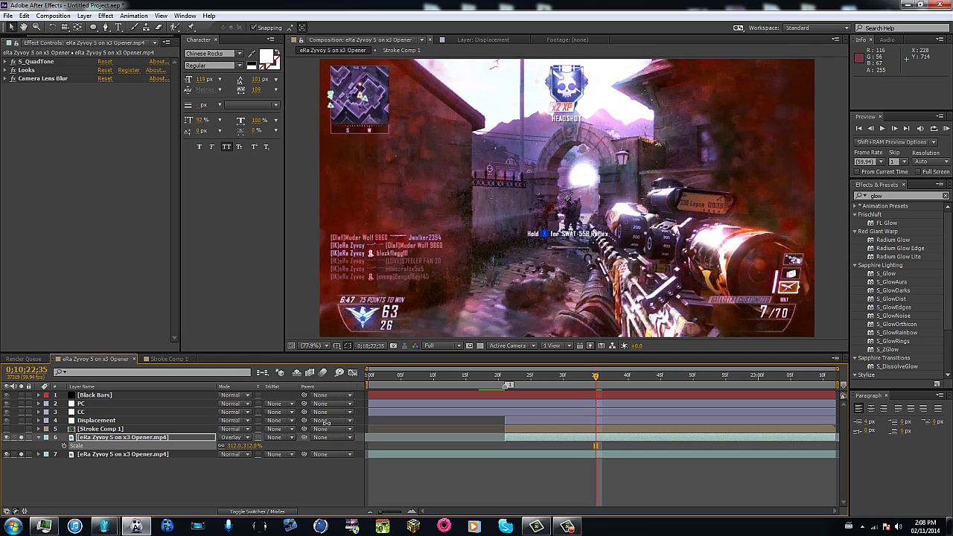
key("Return")
left_click_drag(403, 420, 339, 420)
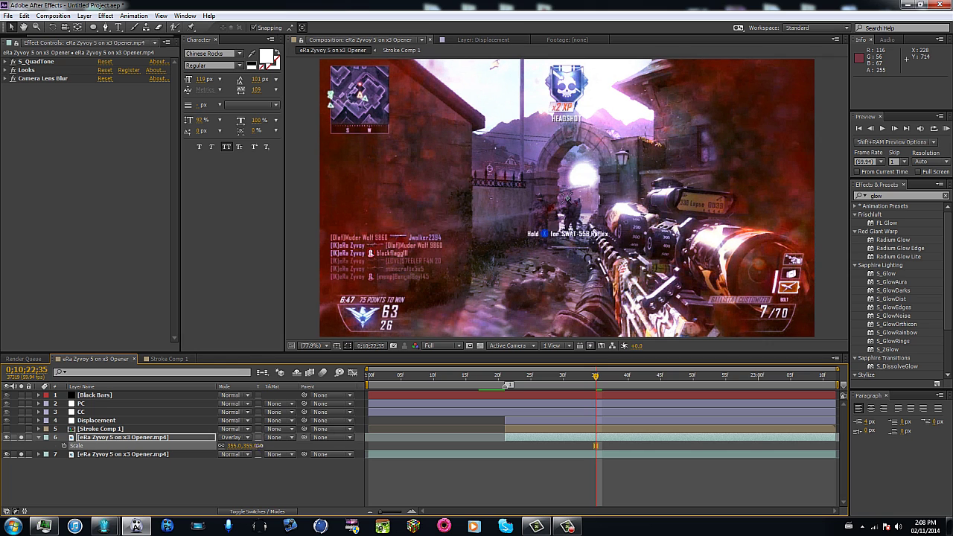
left_click_drag(259, 445, 265, 446)
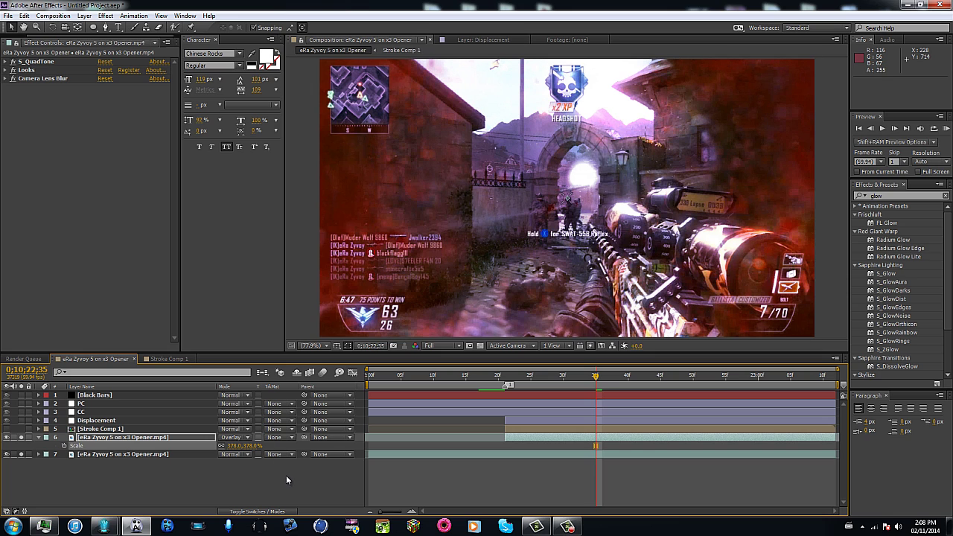
key("s")
Step: Apply the Stylize Glow effect to the Overlay clip layer, below Camera Lens Blur
left_click(215, 486)
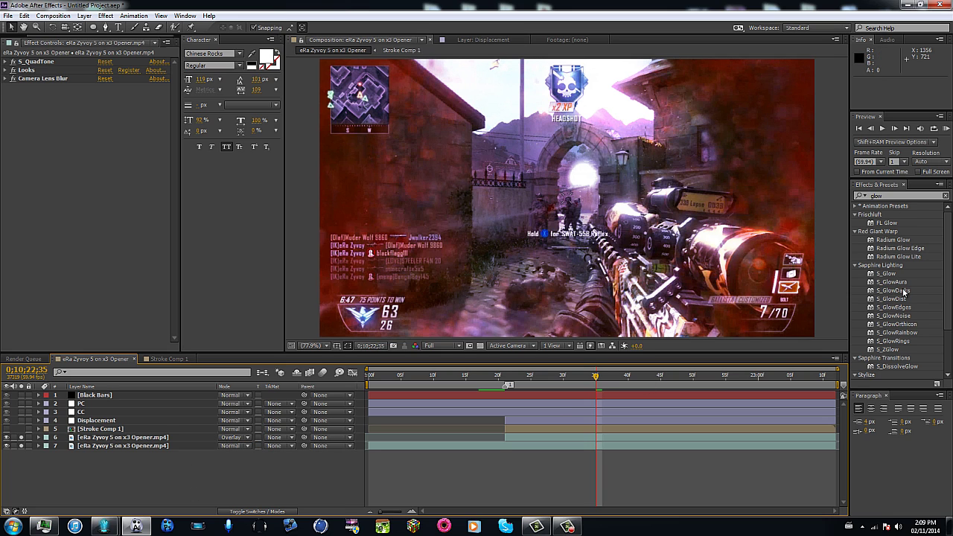
scroll(889, 327, "down", 2)
left_click_drag(886, 329, 656, 440)
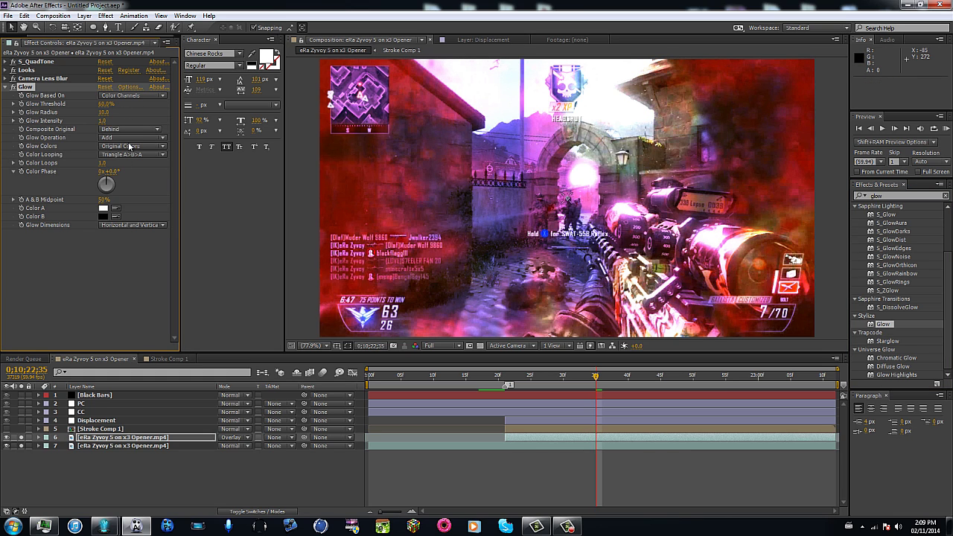
Step: Set the Glow Threshold to 80% and the Glow Radius to 20, and collapse the Glow settings
left_click_drag(110, 108, 103, 108)
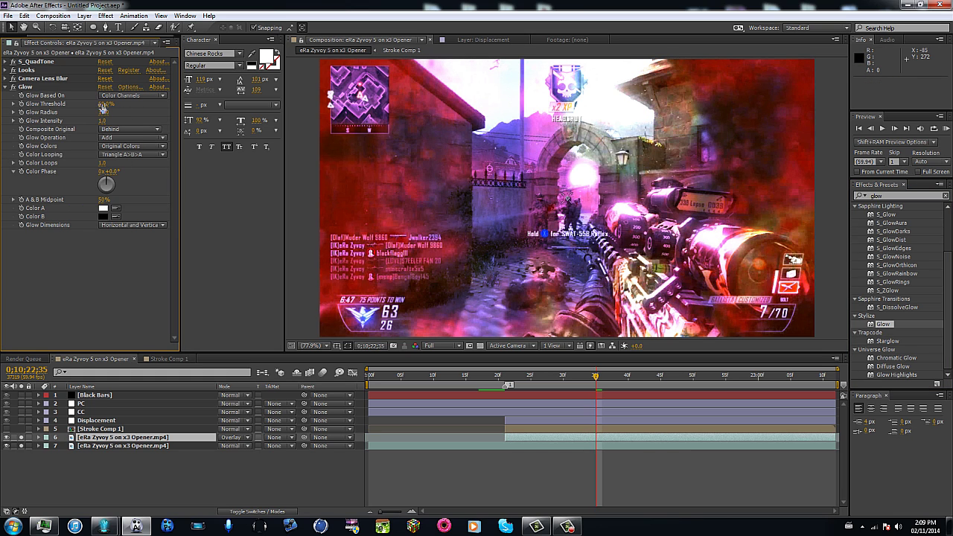
left_click(145, 115)
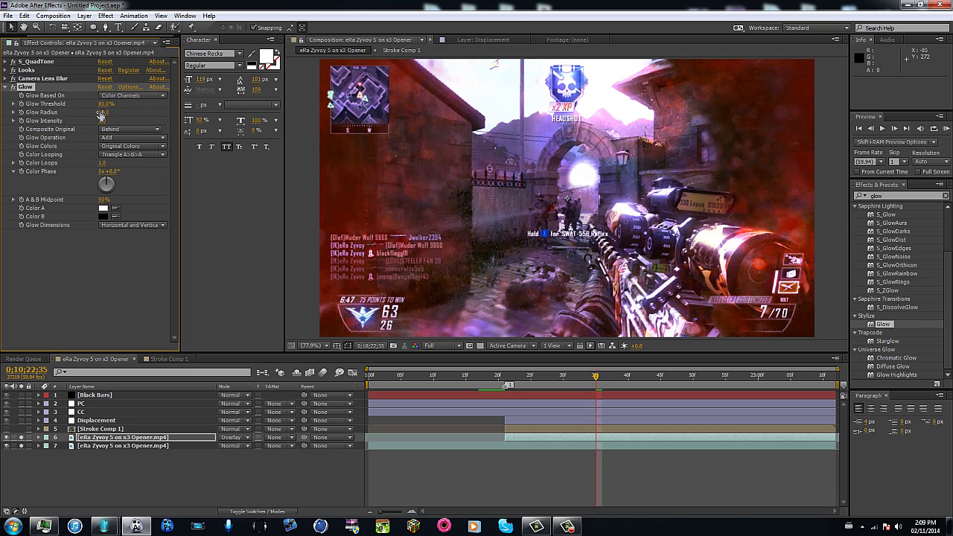
type("20")
key("Return")
left_click(14, 87)
left_click(5, 87)
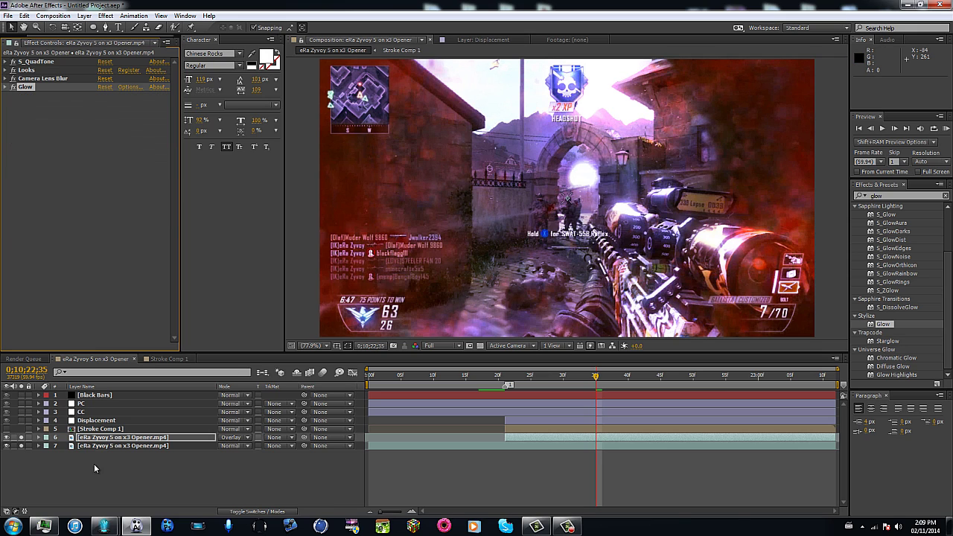
Step: Set the upper clip layer's blending mode to Soft Light and keyframe its Opacity from 100% at its start to 0% at its end
left_click(235, 441)
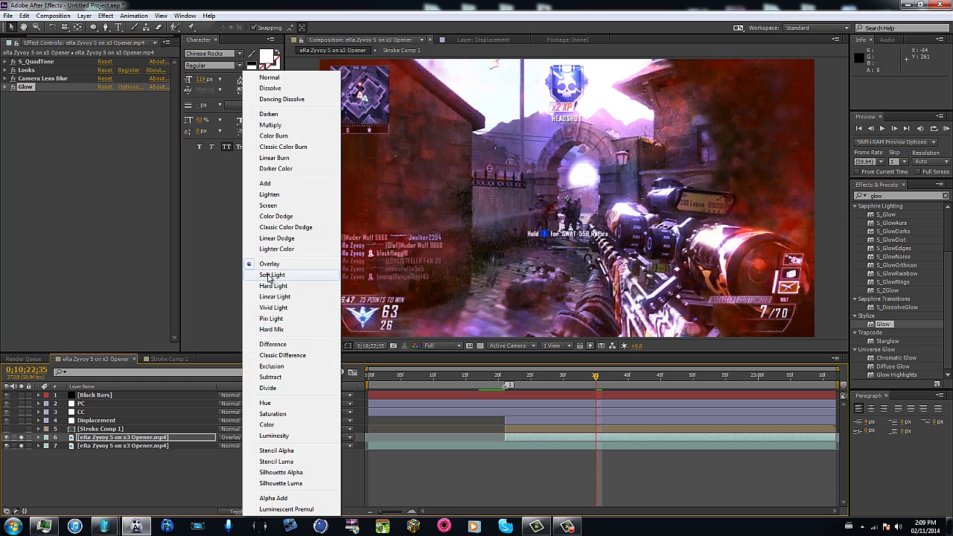
left_click(268, 277)
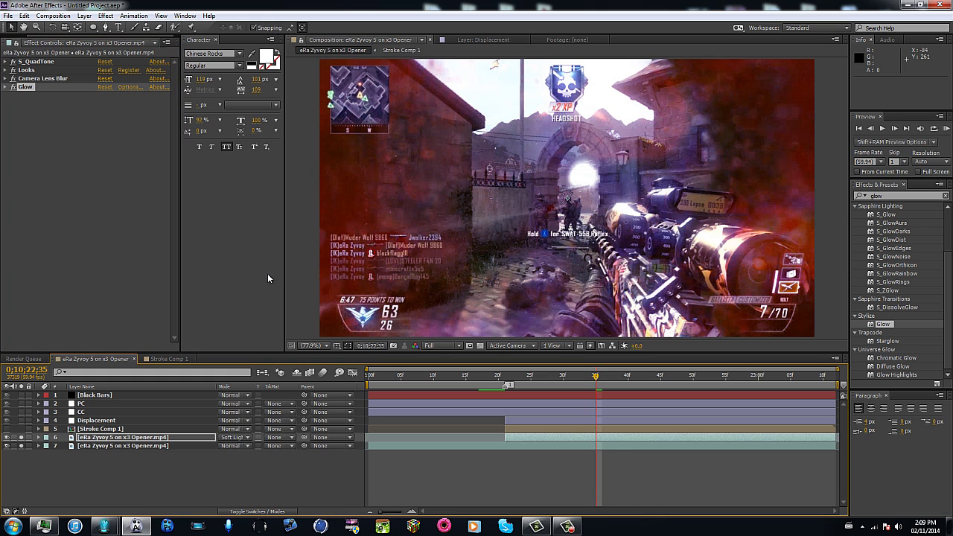
left_click(551, 436)
key("t")
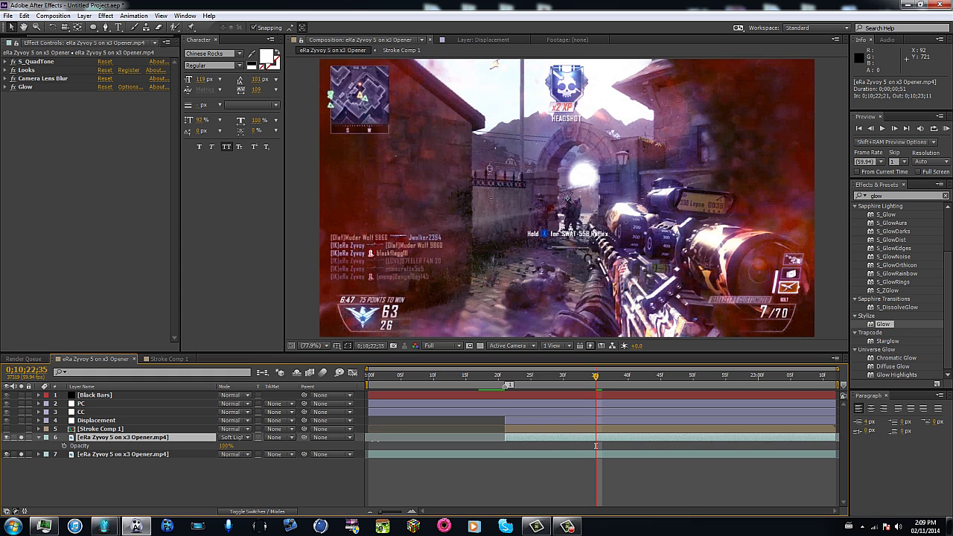
key("i")
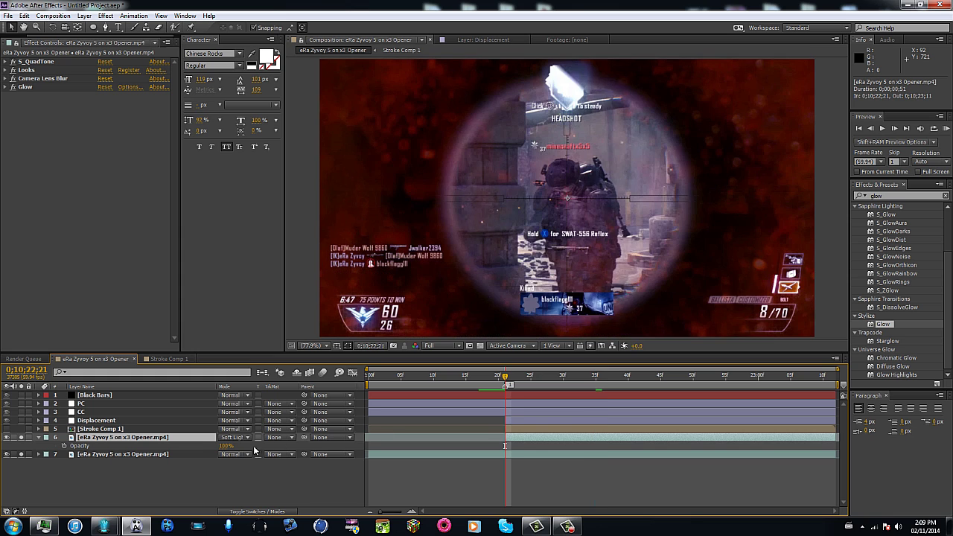
left_click(64, 445)
key("o")
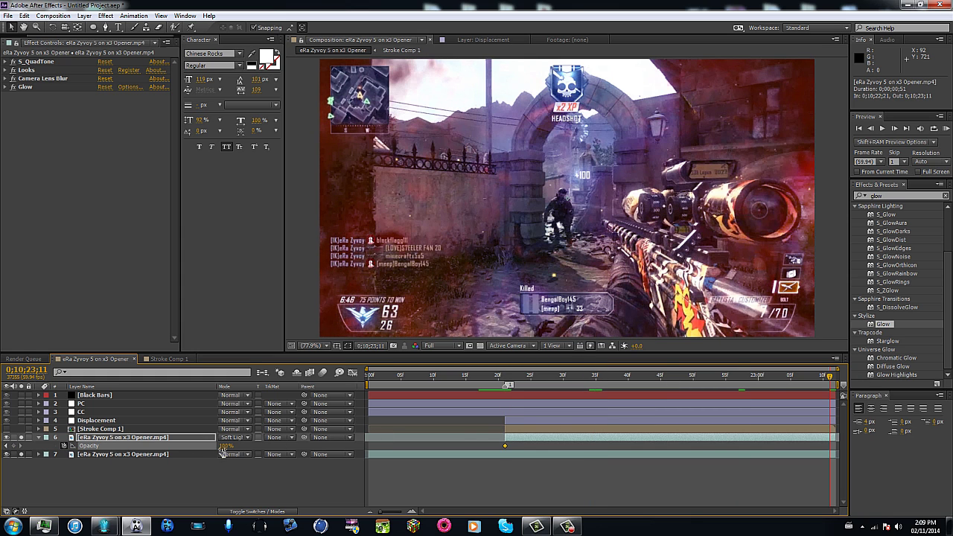
key("Return")
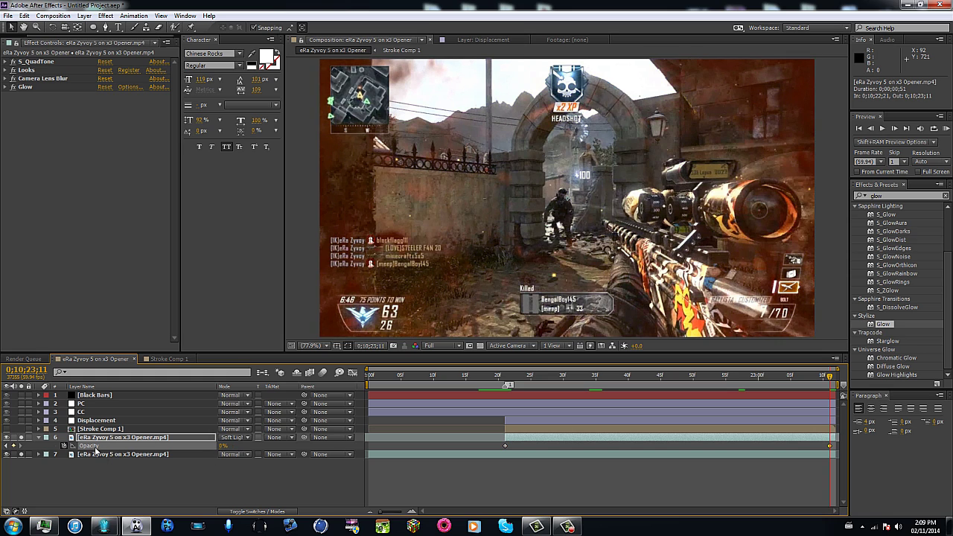
Step: Easy-ease the Opacity keyframes and reshape their curve in the Graph Editor by pulling both handles close to their keyframes
key("F9")
left_click(352, 374)
left_click(506, 398)
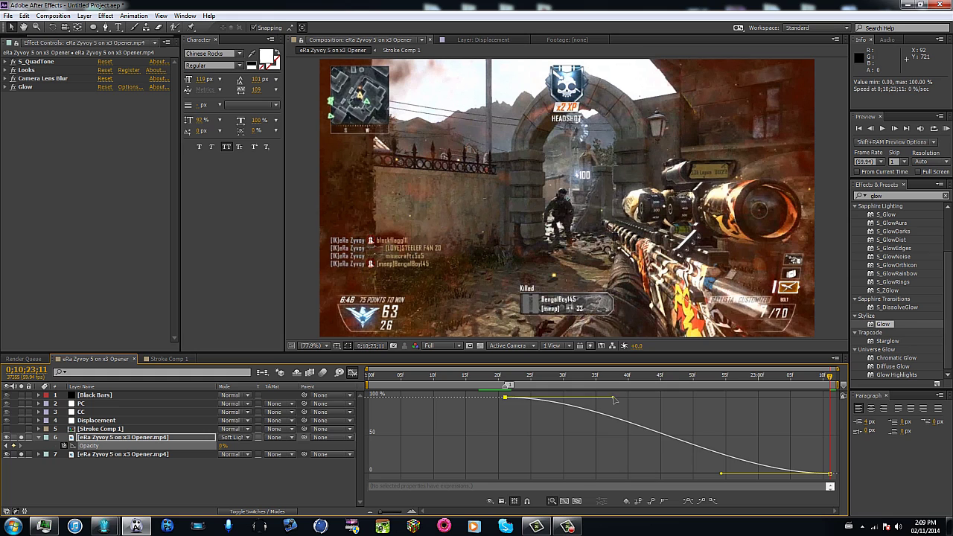
left_click_drag(615, 401, 482, 423)
left_click_drag(723, 478, 825, 453)
left_click(355, 373)
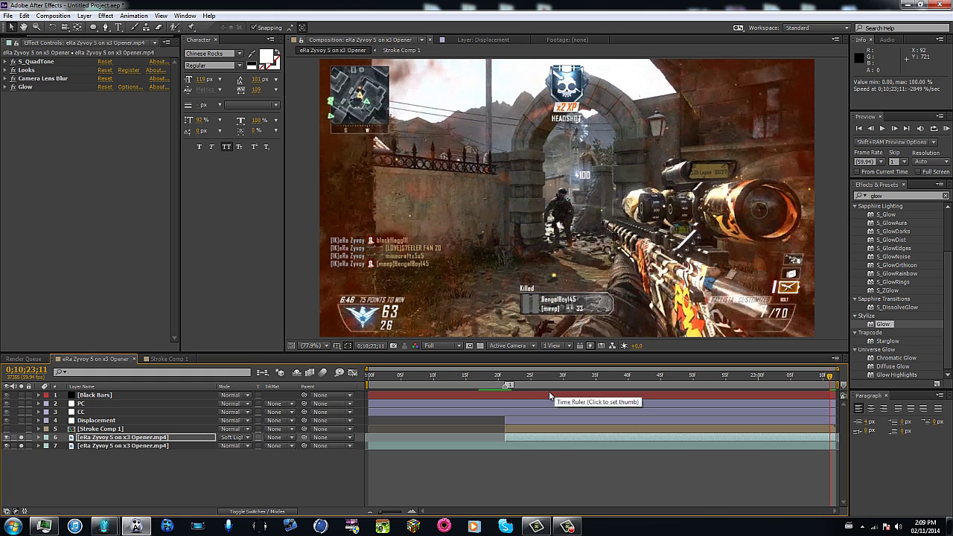
Step: Scrub through the faded clip to 0;10;22;43 and turn off solo on both clip layers
left_click(492, 376)
left_click_drag(511, 382, 648, 424)
left_click(19, 467)
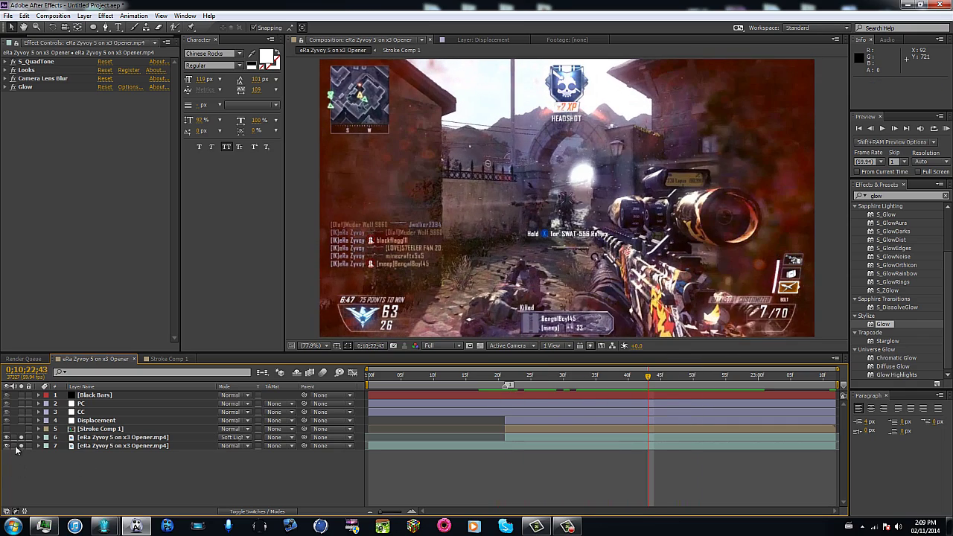
left_click(21, 445)
left_click(21, 437)
Step: Scrub through the full composite to 0;10;22;45 and start a RAM preview
left_click_drag(581, 380, 662, 361)
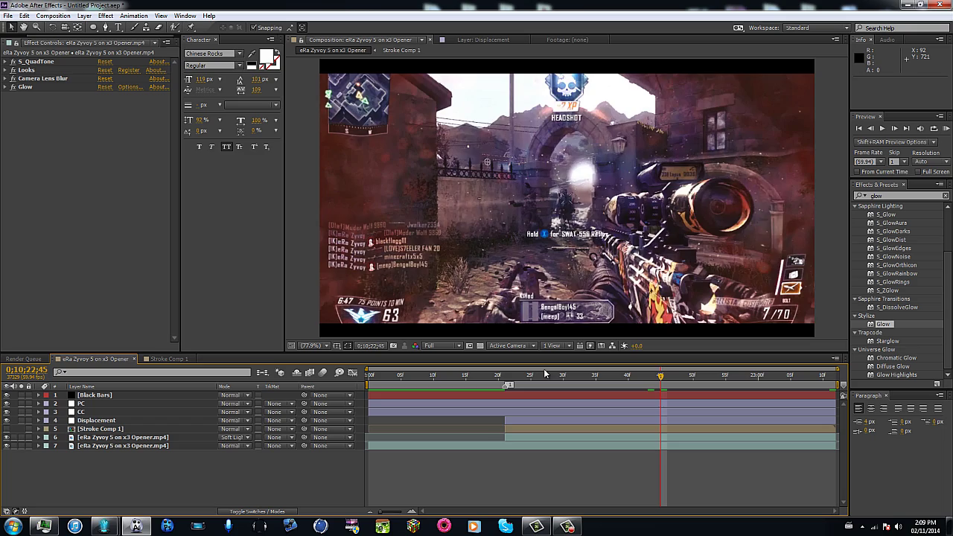
left_click_drag(545, 374, 661, 376)
key("KP_0")
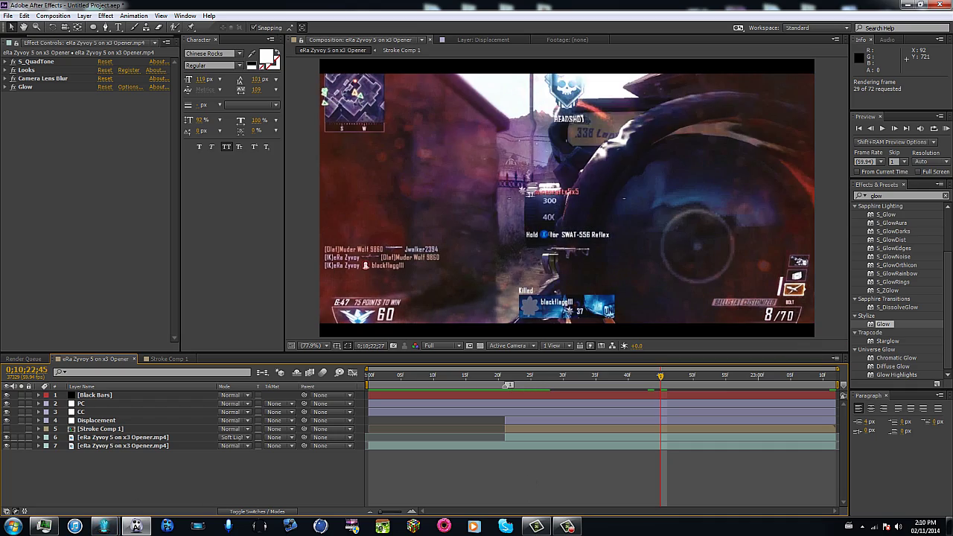
Step: Switch to the YouTube channel page in the web browser
left_click_drag(96, 95, 633, 0)
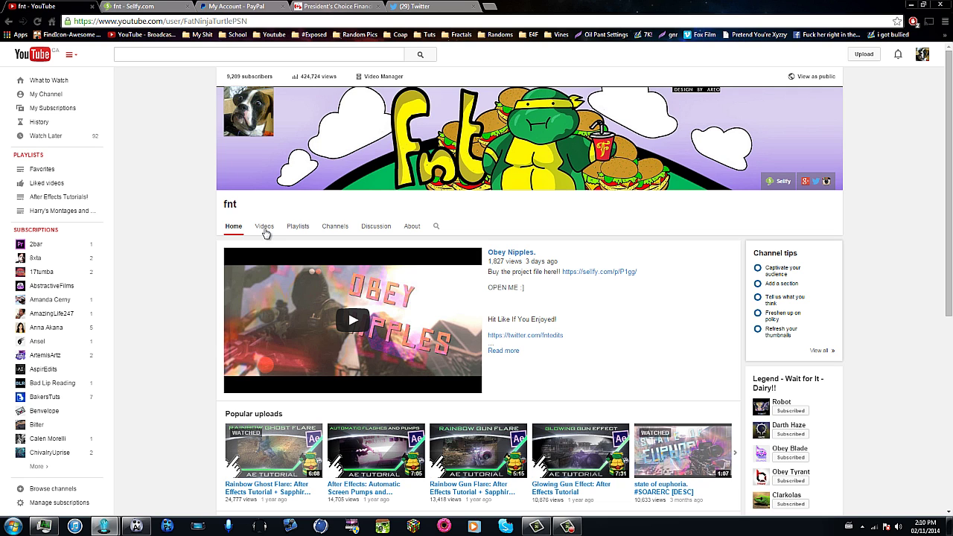
Step: Open the YouTube channel's list of uploaded videos and look through the newest uploads
left_click(264, 227)
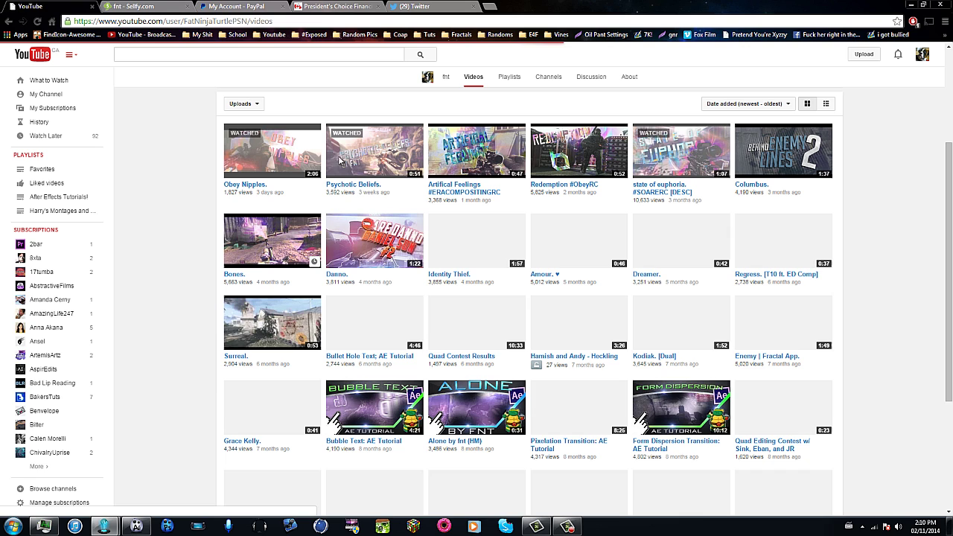
scroll(376, 205, "up", 2)
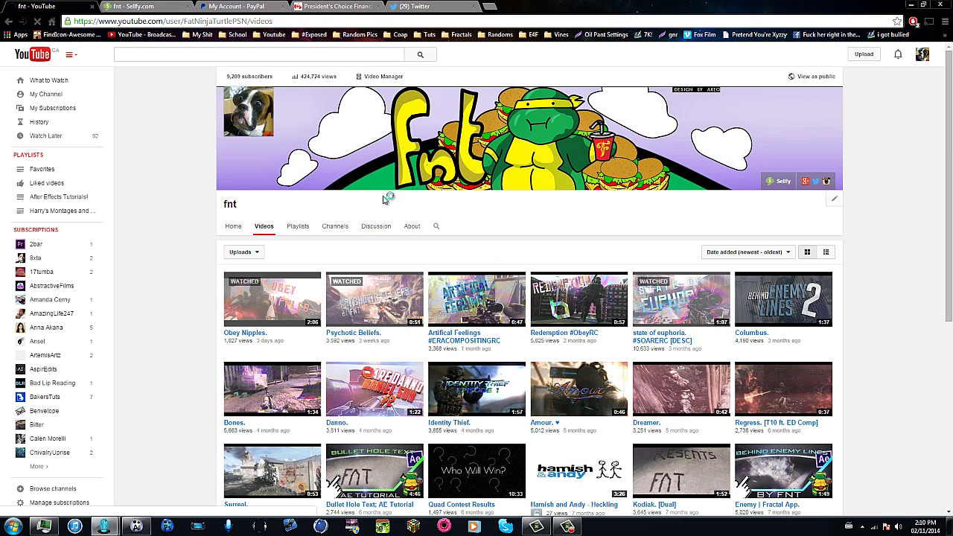
scroll(193, 331, "down", 1)
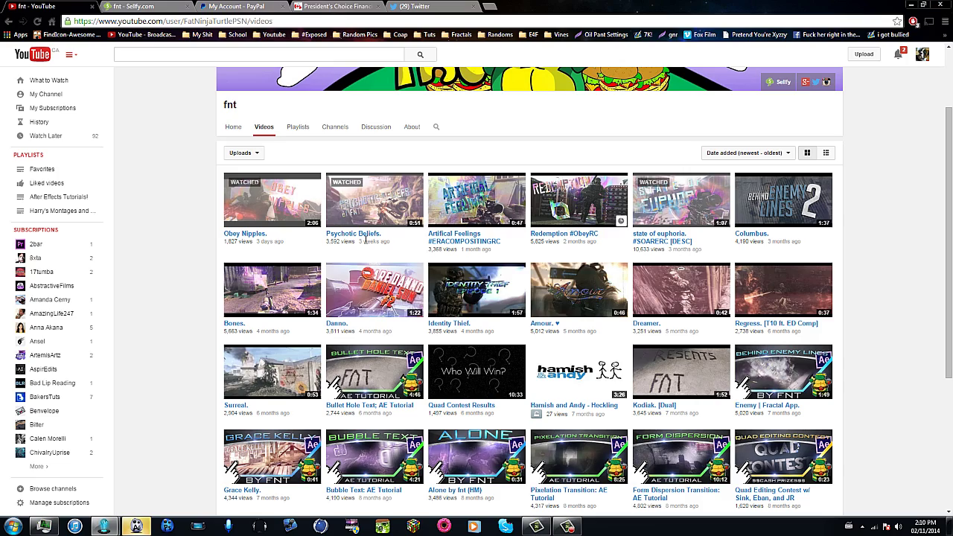
scroll(364, 274, "up", 2)
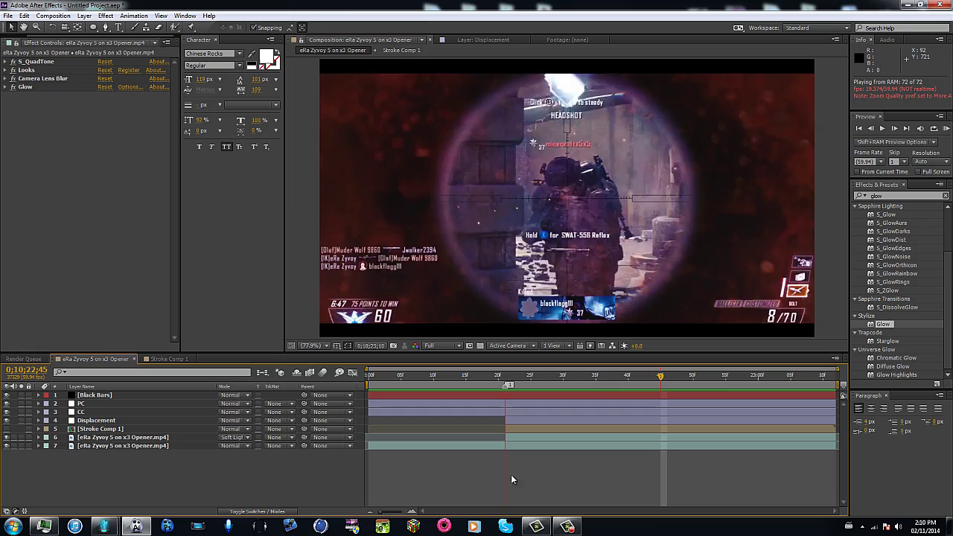
Step: Switch to After Effects and scrub through the color-corrected composite to 0;10;22;48
left_click(485, 380)
left_click_drag(485, 387, 660, 371)
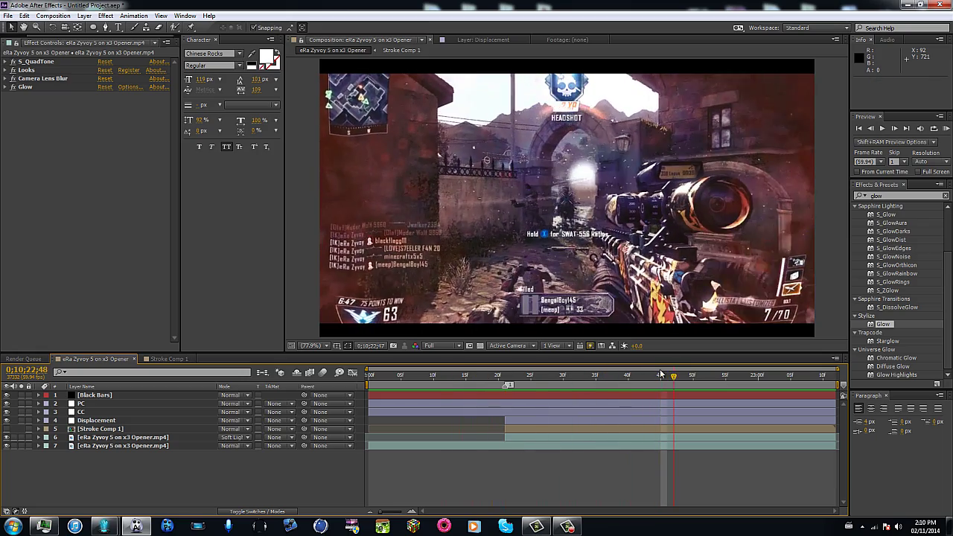
Step: Switch to the web browser, view the project files on the Sellfy store page, and return to After Effects
left_click(104, 526)
left_click(95, 467)
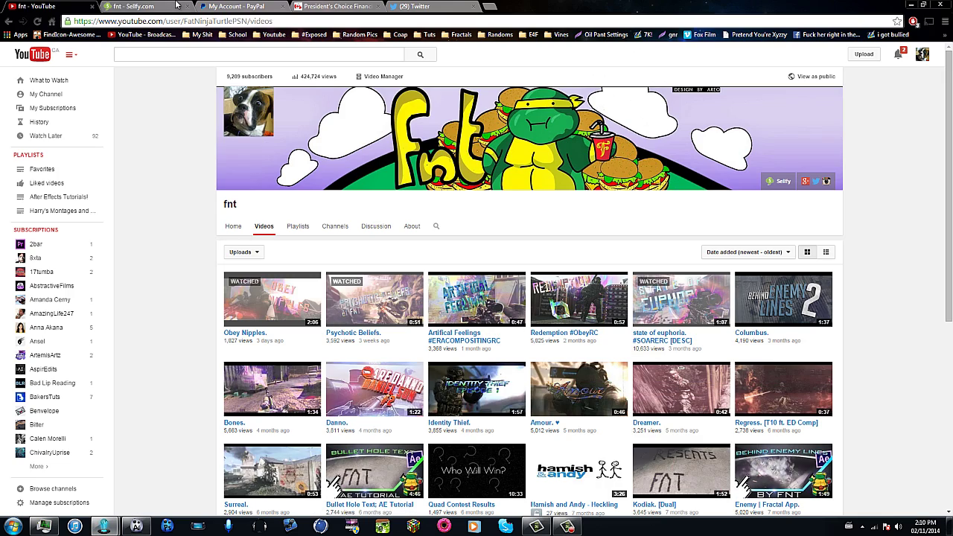
left_click(156, 6)
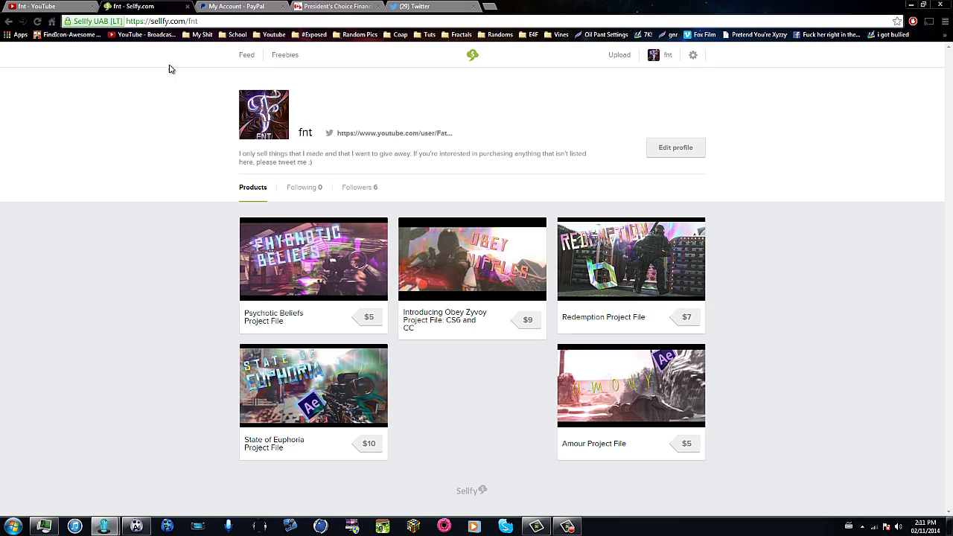
left_click(911, 5)
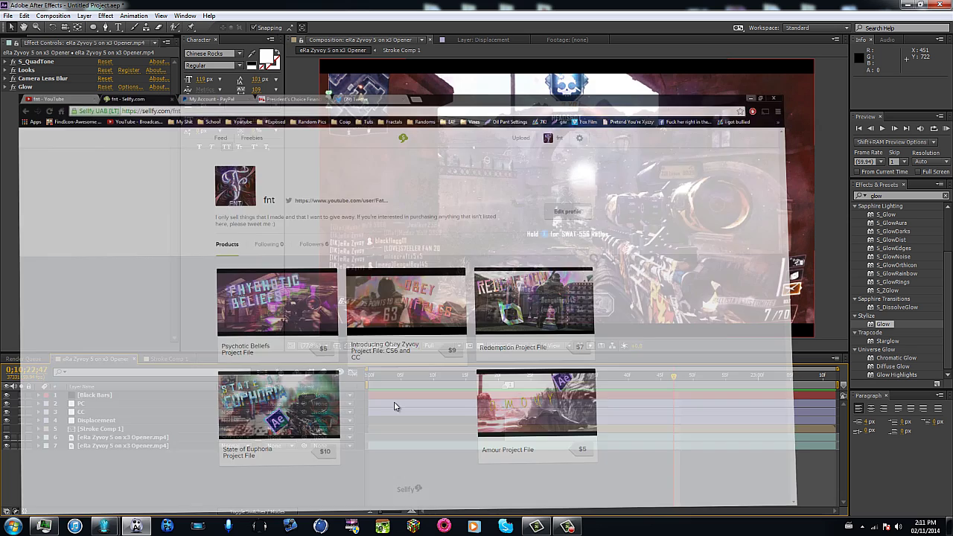